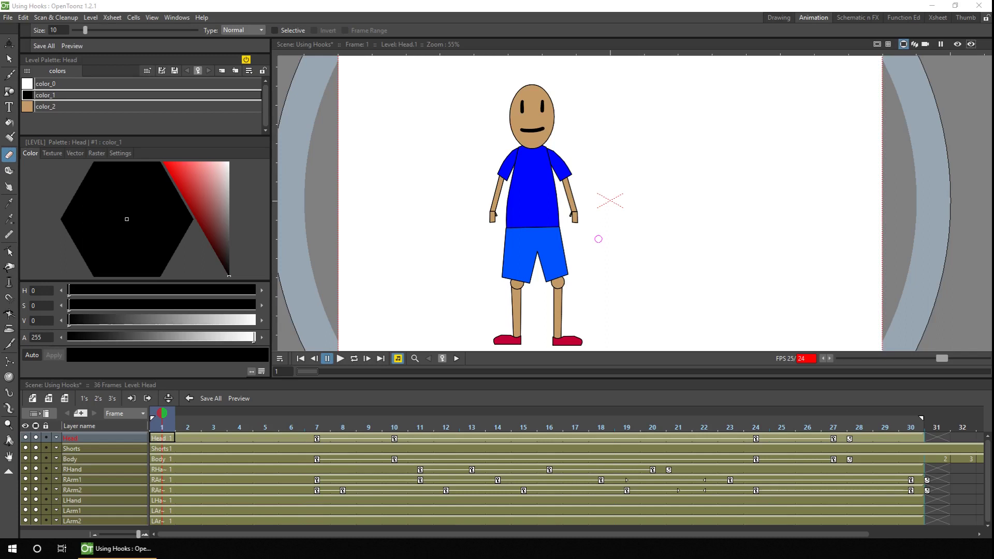
# Step: Preview the wave, set the Shorts layer to about 51% opacity, and select Body's frame-7 cell
pyautogui.click(340, 360)
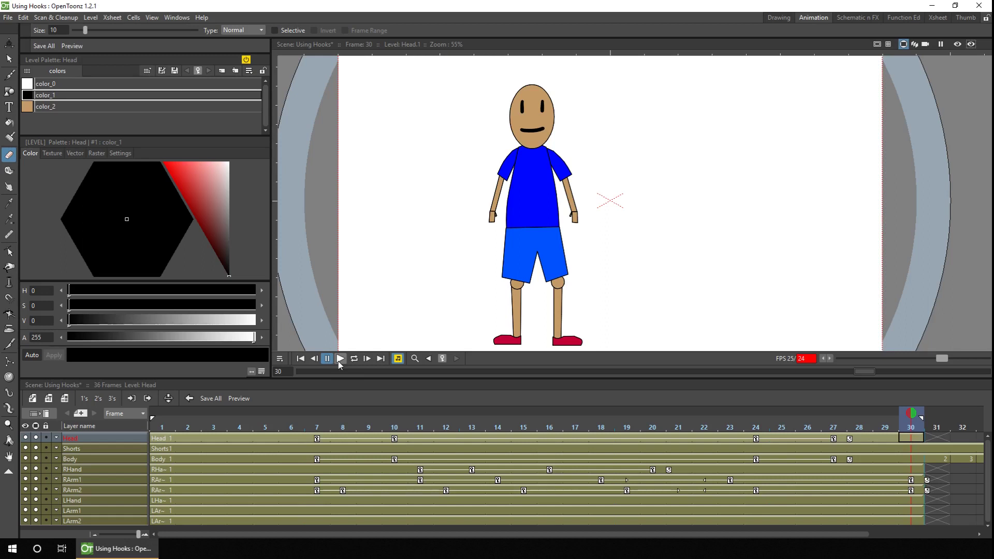
pyautogui.click(57, 448)
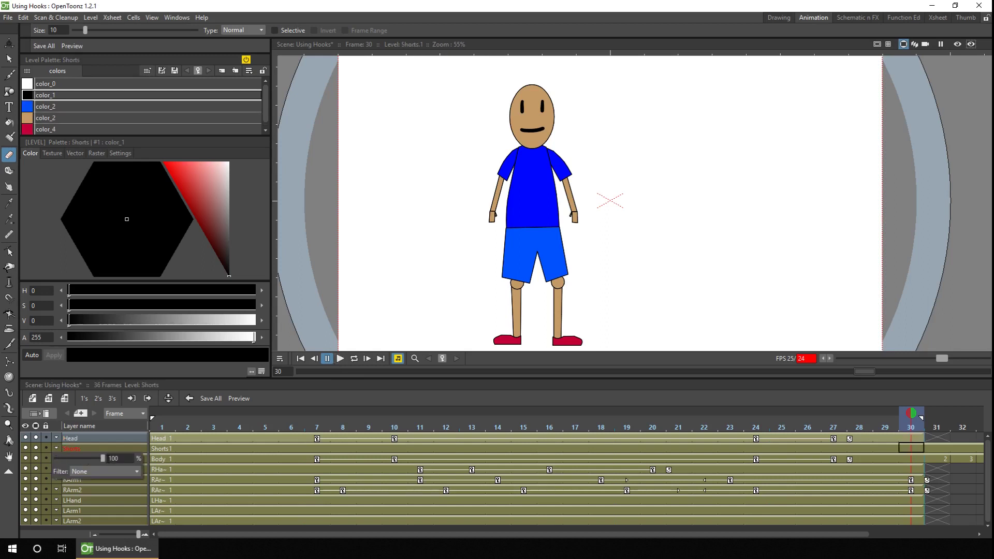
pyautogui.moveTo(78, 462); pyautogui.dragTo(79, 461)
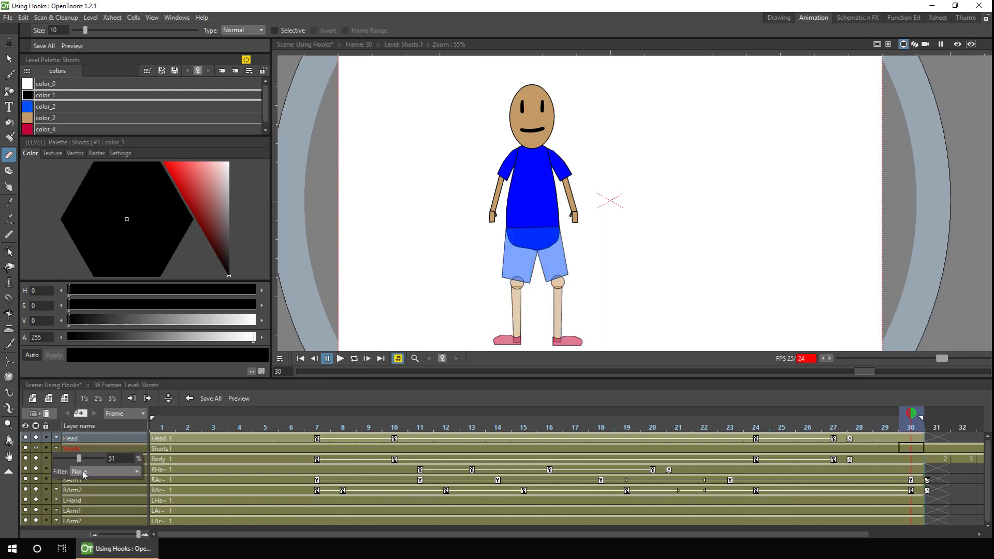
pyautogui.click(316, 427)
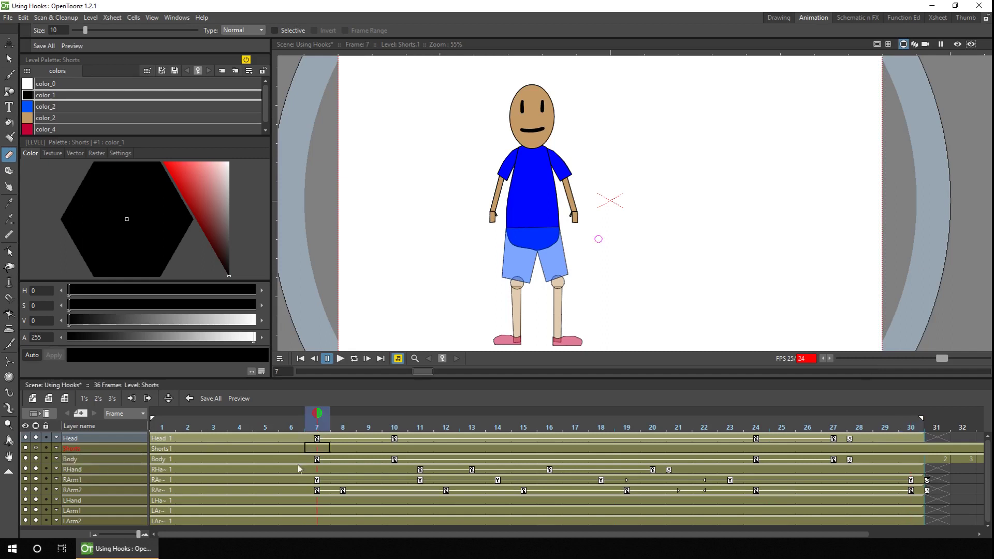
pyautogui.click(317, 459)
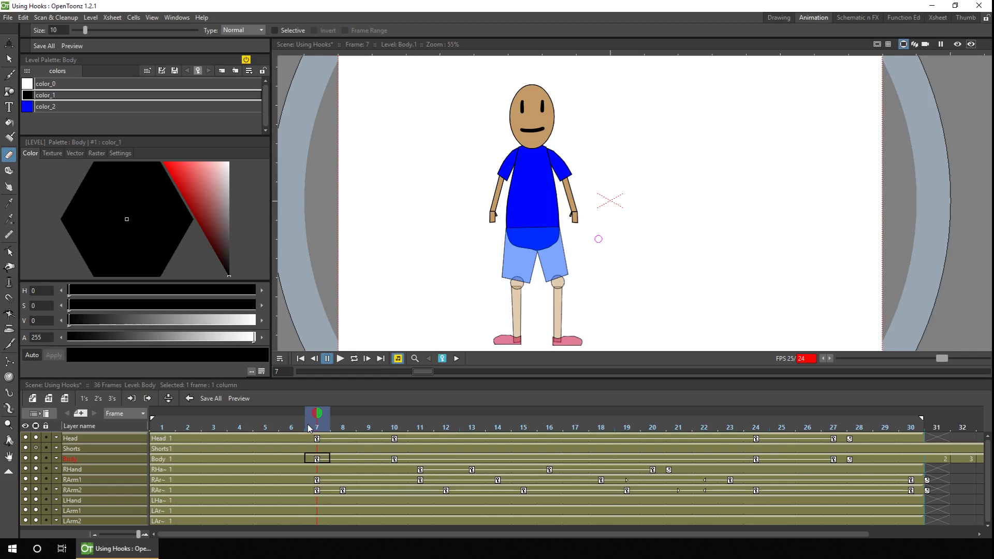
# Step: Scrub the Xsheet to frame 33, where Body drawing 4 leans sideways, with the Selection tool active
pyautogui.moveTo(307, 424)
pyautogui.mouseDown()
pyautogui.moveTo(422, 425)
pyautogui.moveTo(312, 418)
pyautogui.mouseUp()
pyautogui.moveTo(840, 535); pyautogui.dragTo(949, 536)
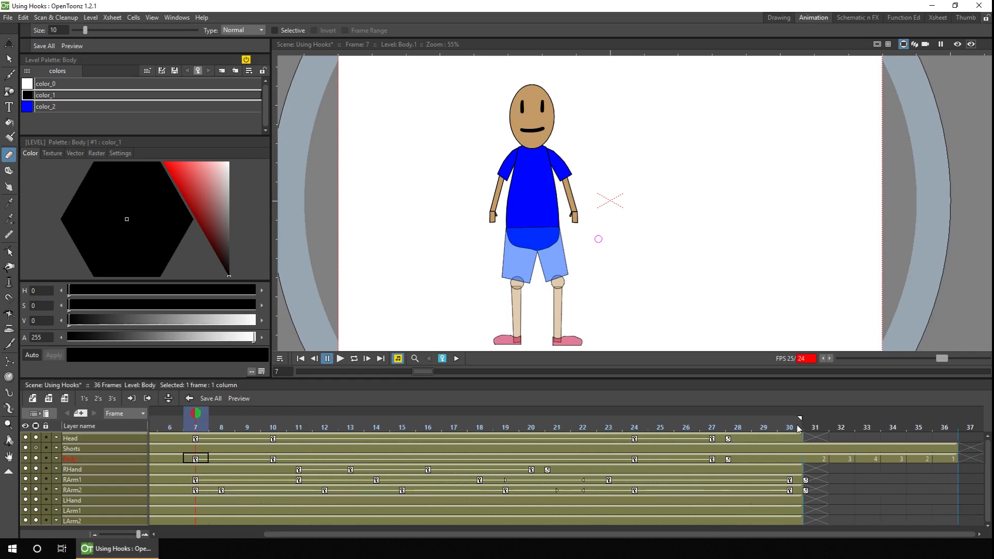
pyautogui.click(797, 422)
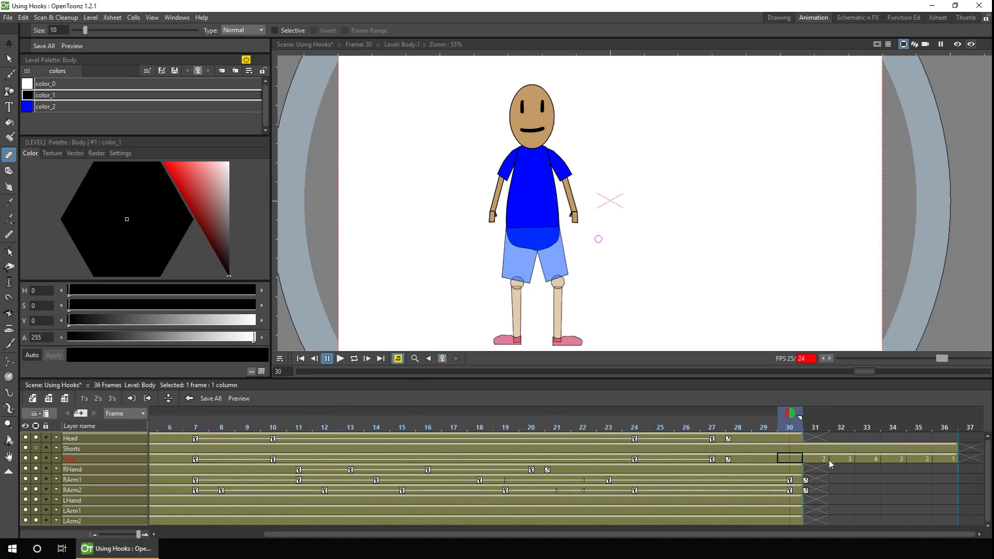
pyautogui.moveTo(796, 429); pyautogui.dragTo(862, 421)
pyautogui.press('s')
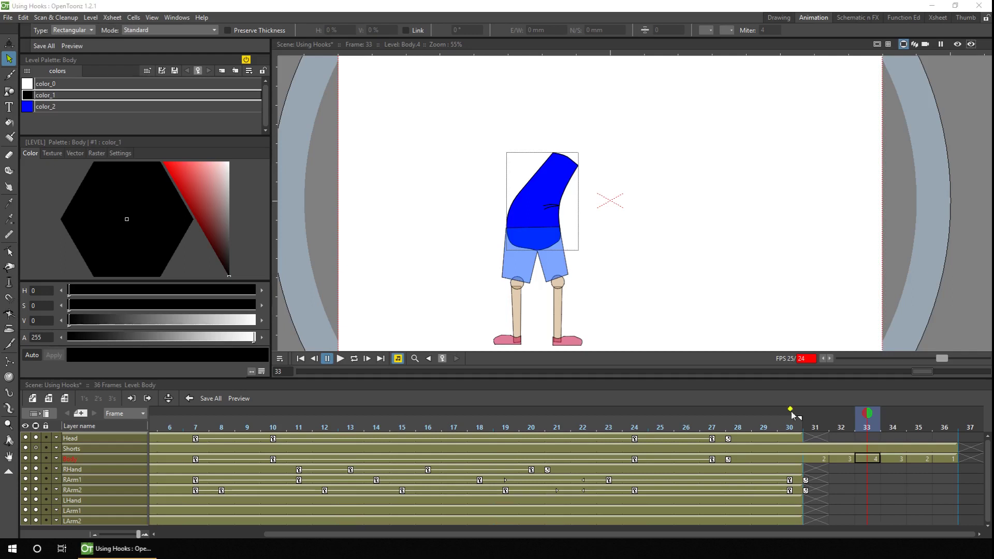
# Step: Extend the Head, hand and arm cells from frame 30 through frame 36
pyautogui.click(800, 438)
pyautogui.moveTo(805, 437); pyautogui.dragTo(960, 436)
pyautogui.moveTo(797, 469); pyautogui.dragTo(954, 499)
pyautogui.moveTo(815, 420)
pyautogui.mouseDown()
pyautogui.moveTo(878, 413)
pyautogui.moveTo(839, 414)
pyautogui.moveTo(868, 416)
pyautogui.mouseUp()
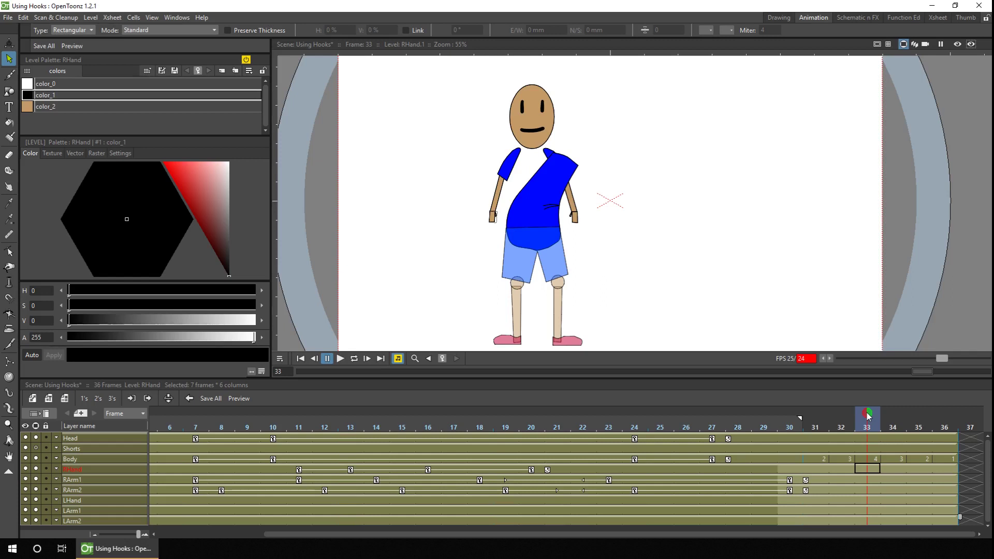
# Step: Test moving RArm1's position onto the leaning shoulder with the Animate tool, then undo it
pyautogui.click(867, 480)
pyautogui.press('a')
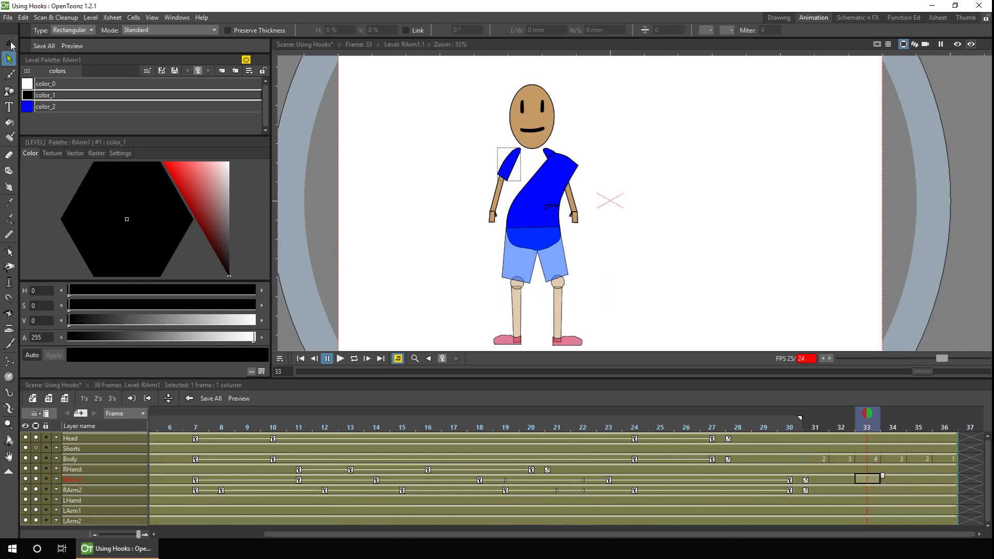
pyautogui.click(95, 30)
pyautogui.click(96, 39)
pyautogui.click(520, 161)
pyautogui.moveTo(521, 161); pyautogui.dragTo(549, 158)
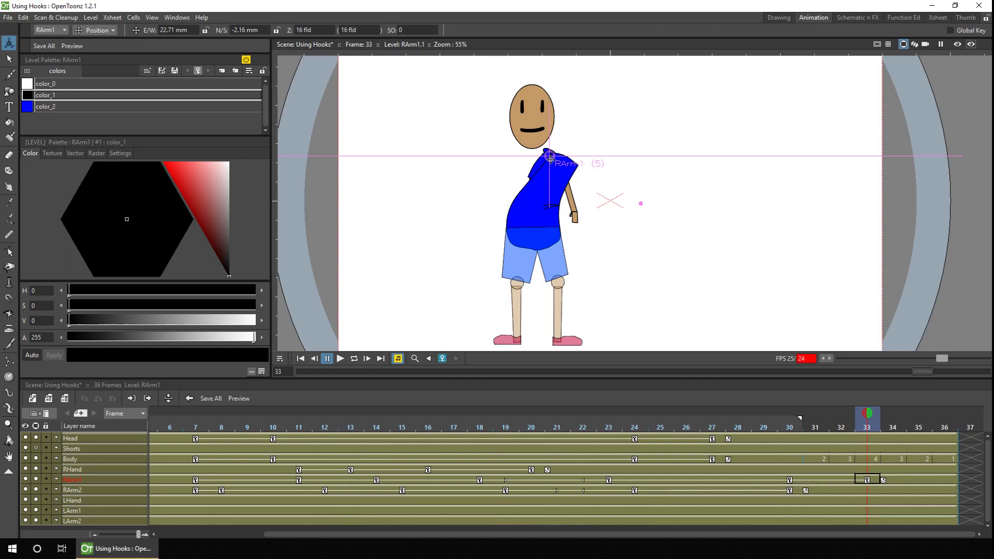
pyautogui.hotkey('ctrl', 'z')
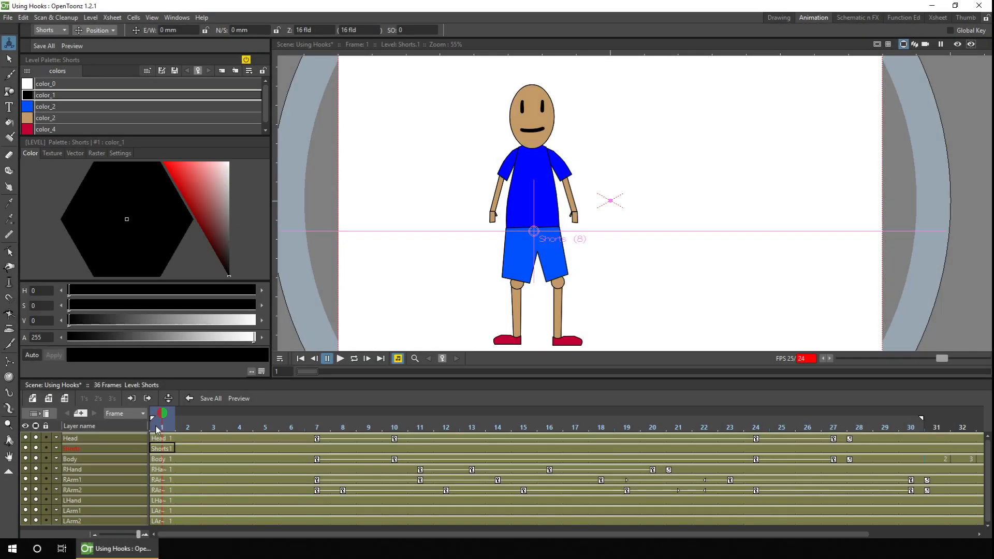
# Step: With the Hook tool, add hooks at the neck and both shoulders of the frame-1 Body drawing
pyautogui.click(8, 393)
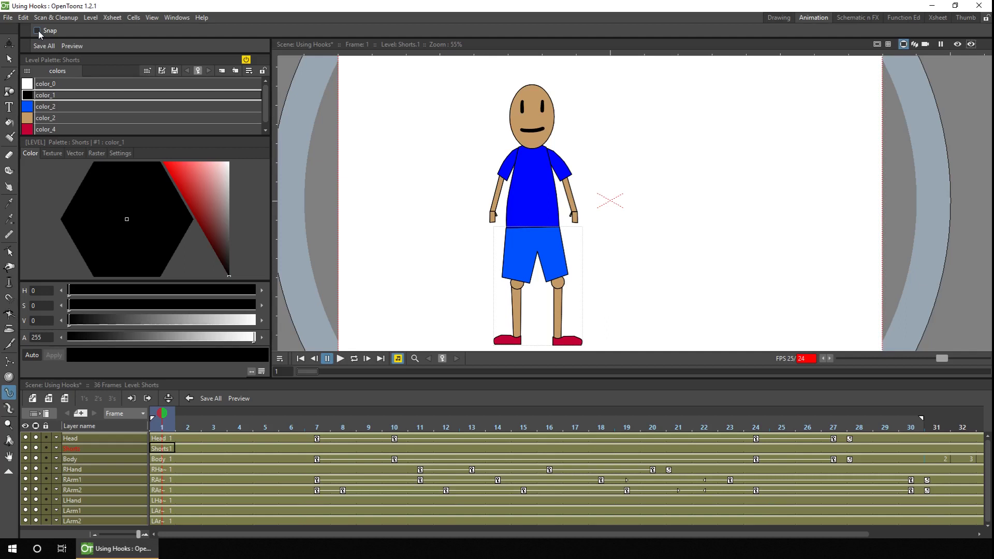
pyautogui.click(158, 460)
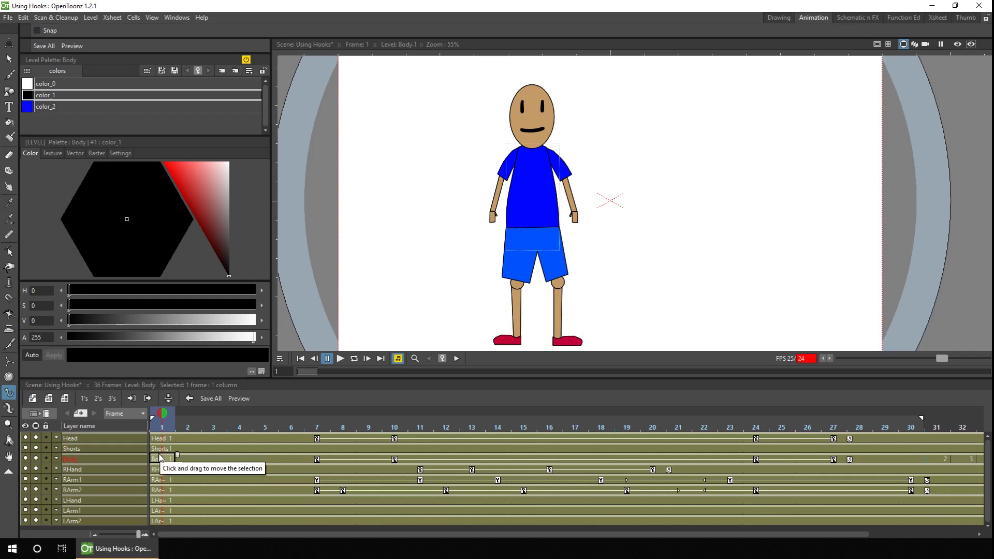
pyautogui.scroll(4, 542, 221)
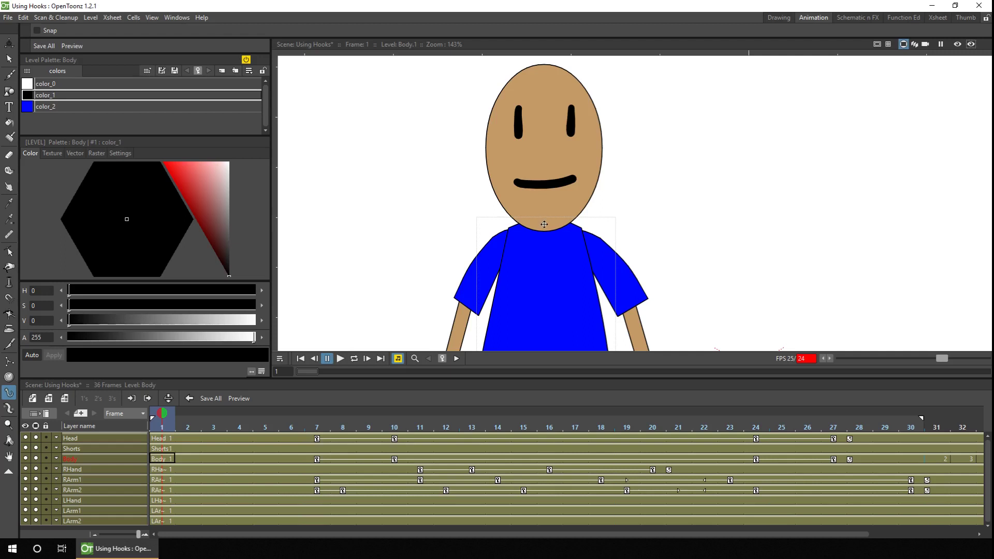
pyautogui.click(545, 224)
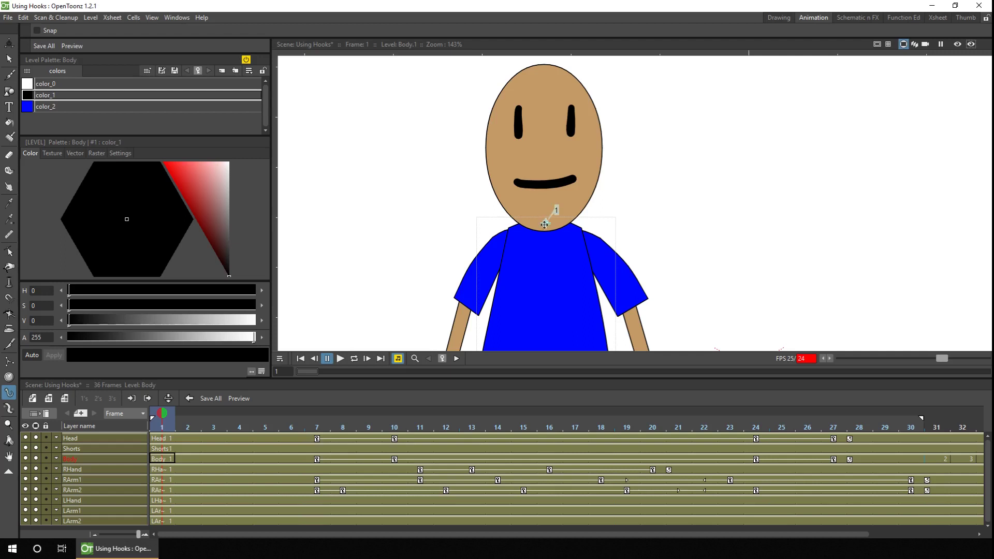
pyautogui.click(510, 244)
pyautogui.click(581, 247)
pyautogui.moveTo(546, 224)
pyautogui.mouseDown()
pyautogui.moveTo(555, 251)
pyautogui.moveTo(545, 225)
pyautogui.mouseUp()
# Step: Add a hook at the bottom of the chin on the first Head drawing
pyautogui.click(158, 439)
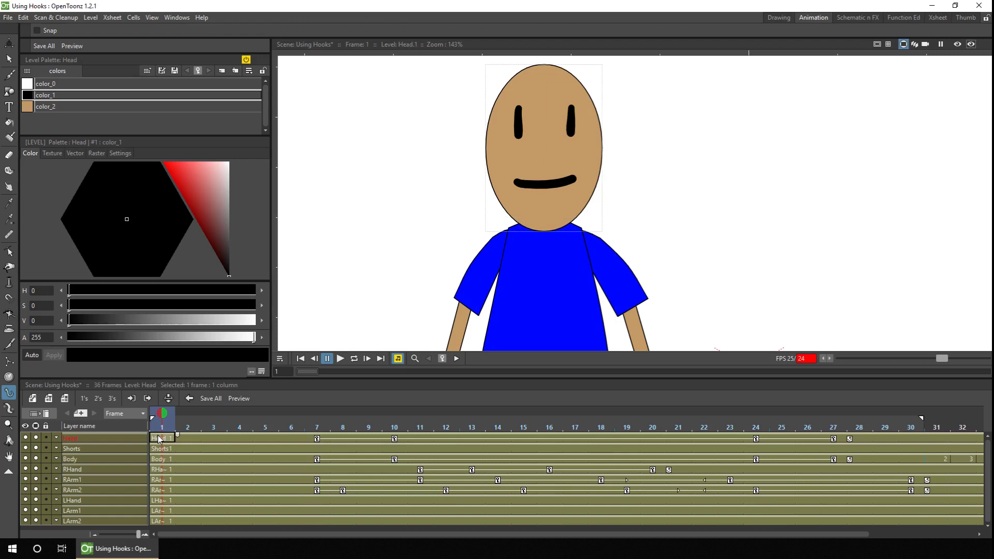
pyautogui.click(544, 222)
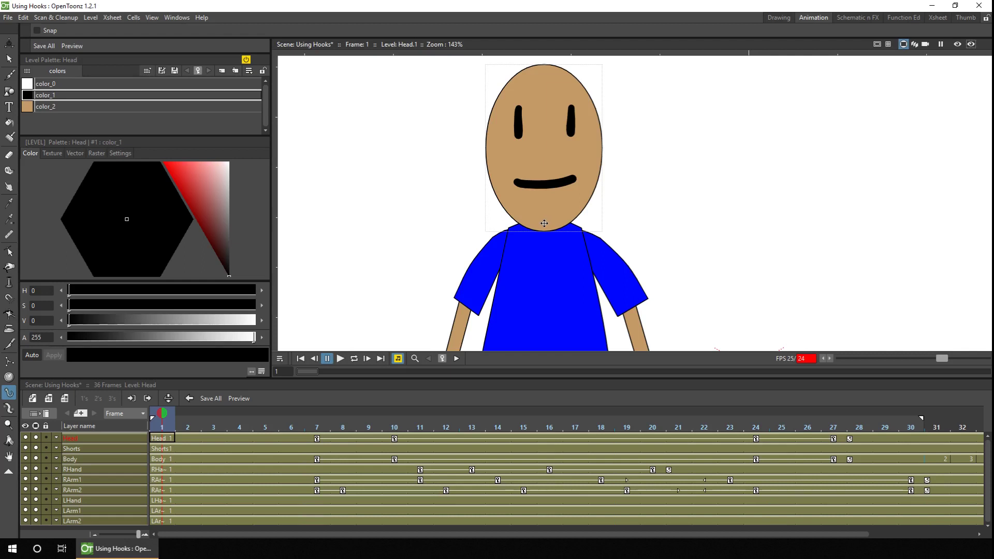
pyautogui.click(544, 224)
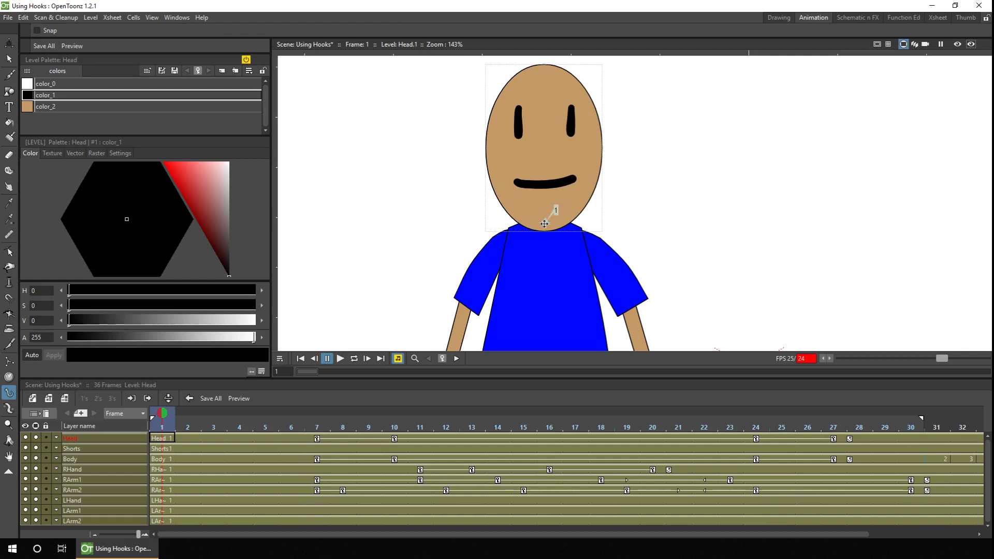
# Step: Add shoulder-end hooks to the RArm1 and LArm1 drawings, then reselect the Body drawing
pyautogui.click(158, 479)
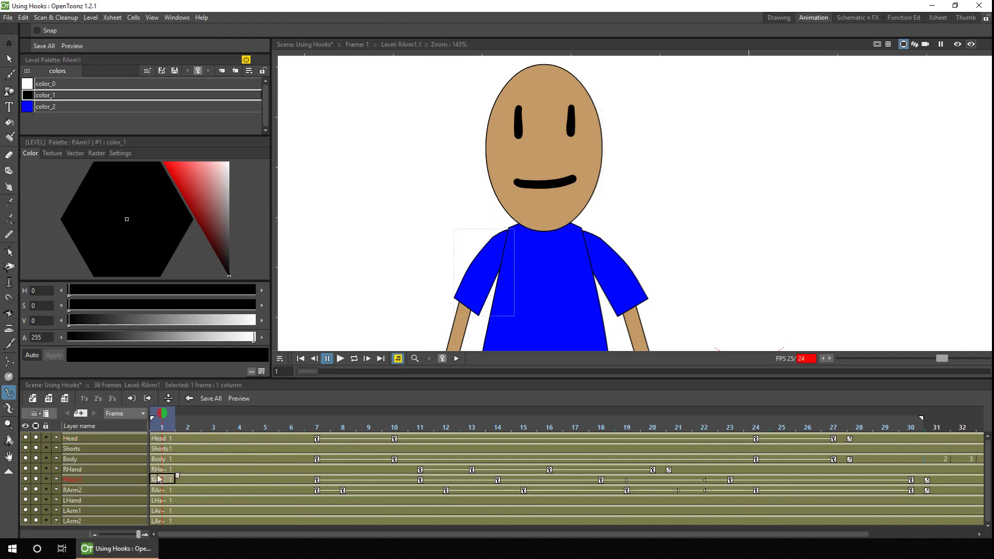
pyautogui.click(507, 249)
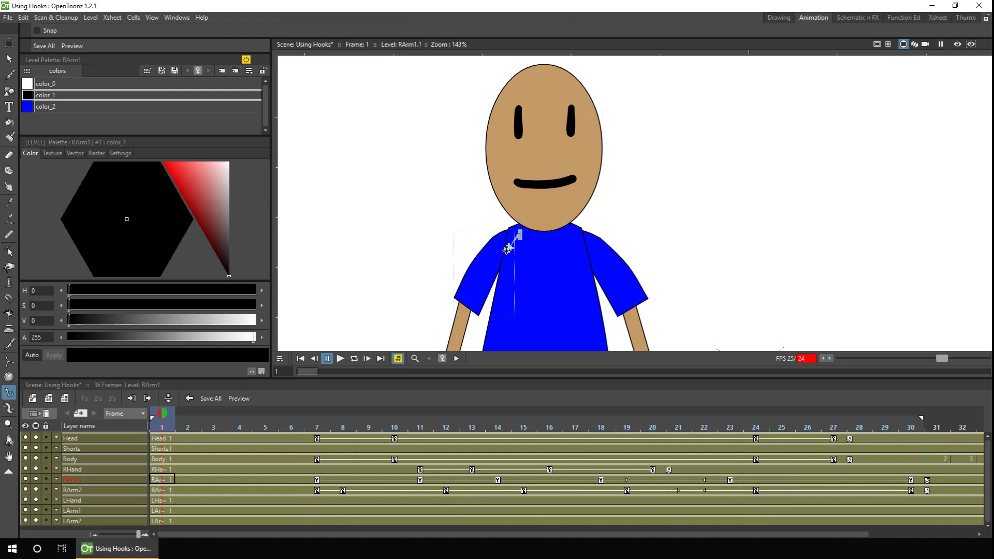
pyautogui.click(159, 510)
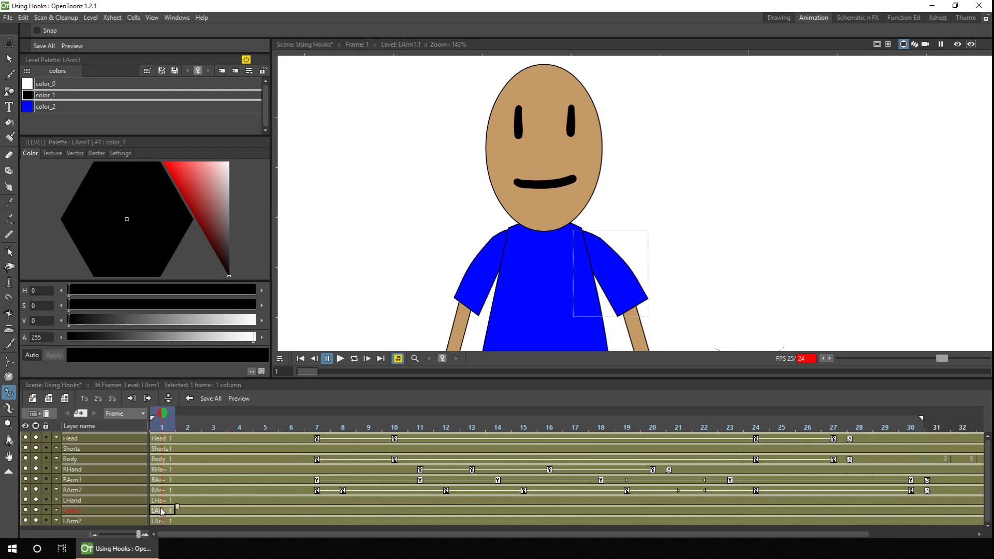
pyautogui.click(582, 249)
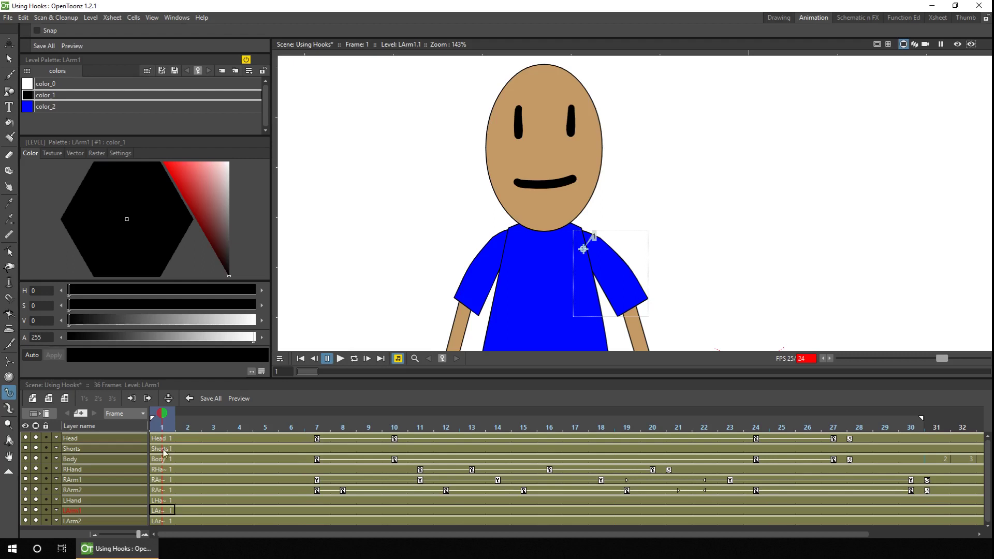
pyautogui.click(162, 459)
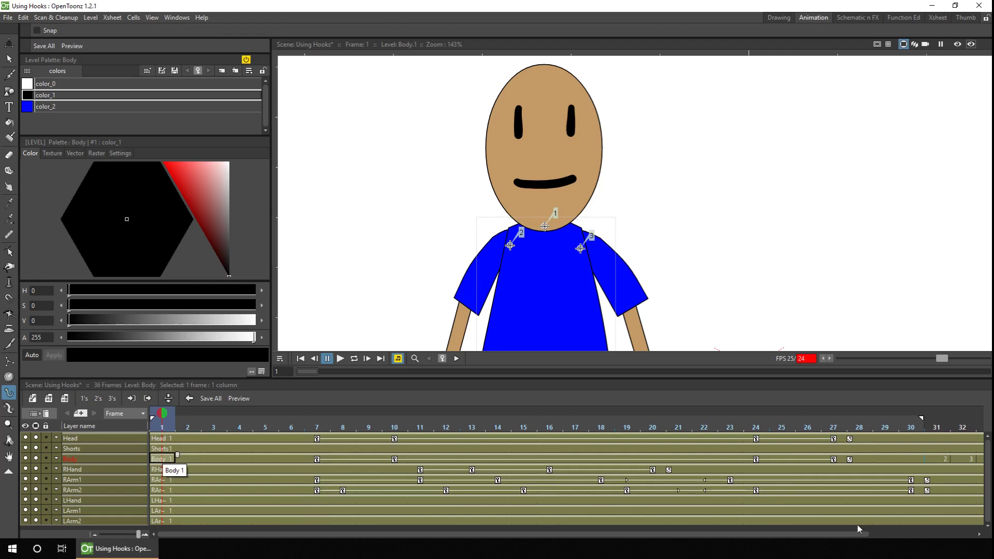
# Step: Move hooks 1 and 2 onto the neck and shoulder of the leaning Body.2 drawing at frame 31, and save
pyautogui.moveTo(857, 534); pyautogui.dragTo(985, 542)
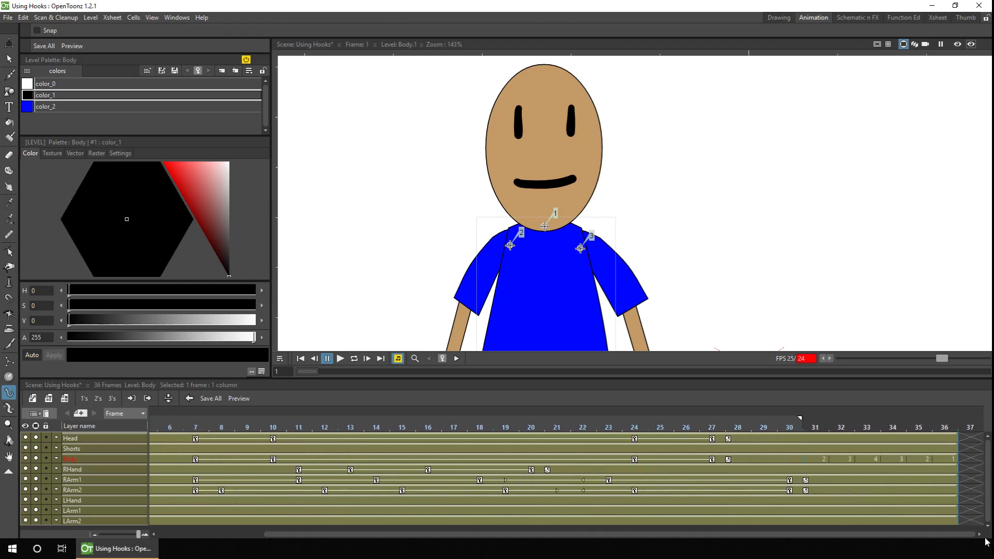
pyautogui.click(815, 460)
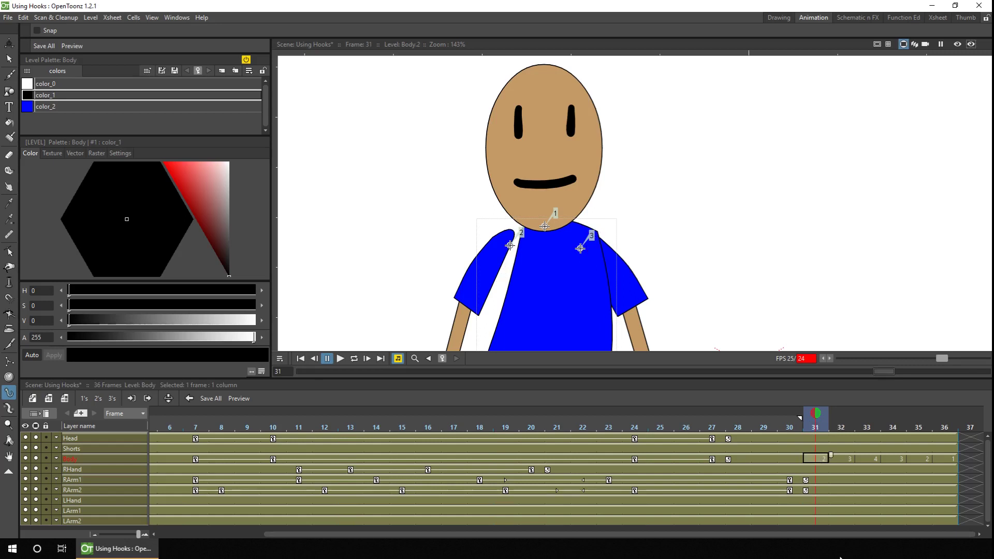
pyautogui.click(790, 427)
pyautogui.moveTo(791, 430)
pyautogui.mouseDown()
pyautogui.moveTo(866, 428)
pyautogui.moveTo(790, 428)
pyautogui.moveTo(815, 428)
pyautogui.mouseUp()
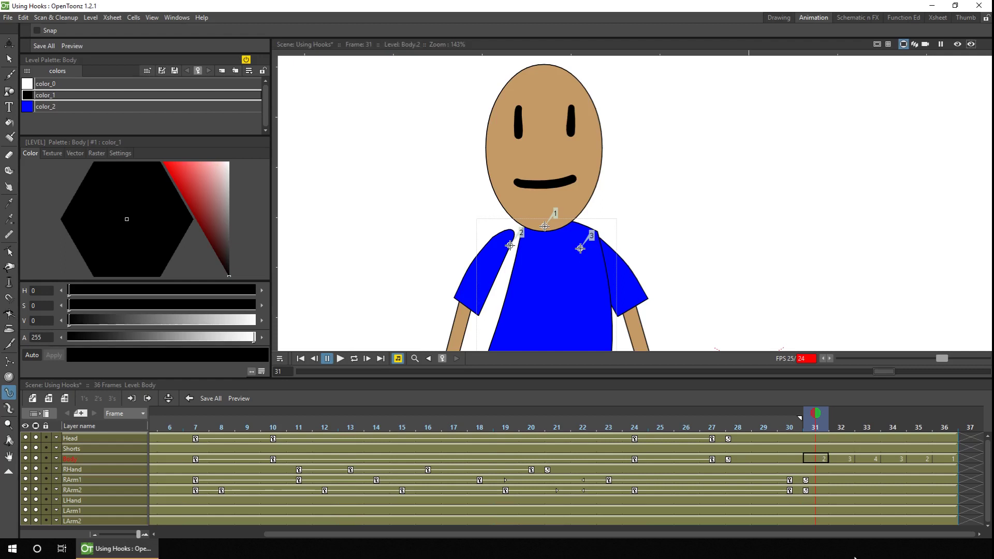
pyautogui.moveTo(545, 225); pyautogui.dragTo(595, 253)
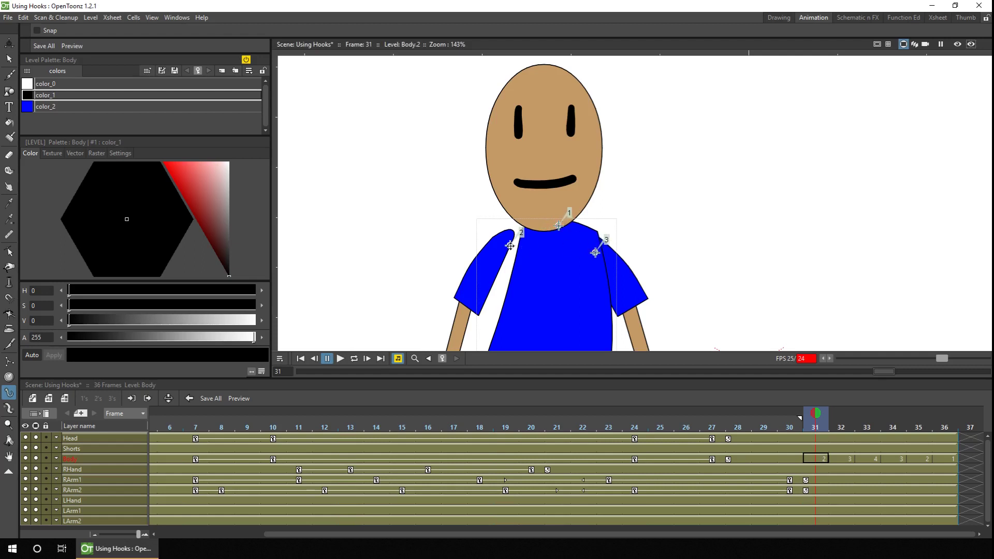
pyautogui.moveTo(510, 245); pyautogui.dragTo(528, 249)
pyautogui.hotkey('ctrl', 's')
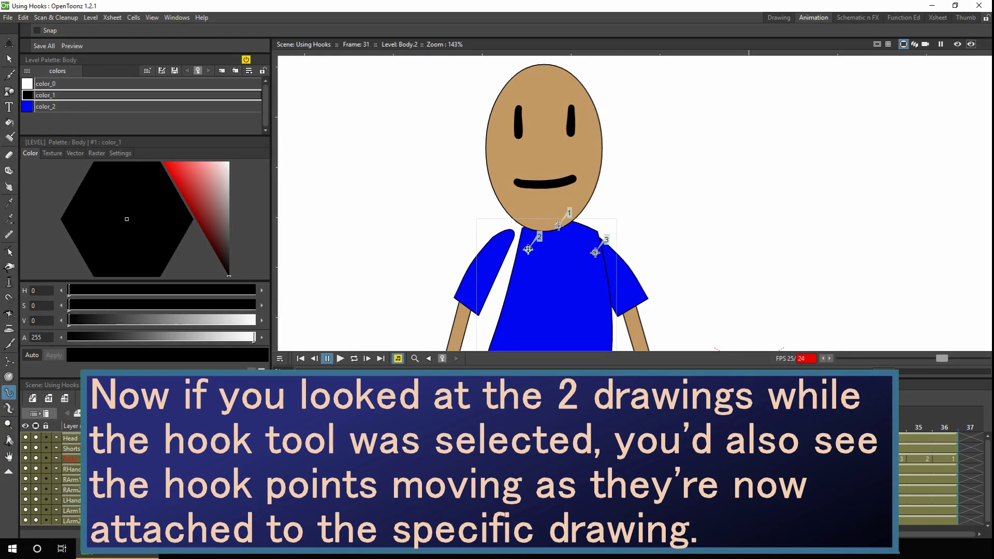
# Step: Switch to the Schematic room to show the Stage Schematic node tree
pyautogui.click(857, 17)
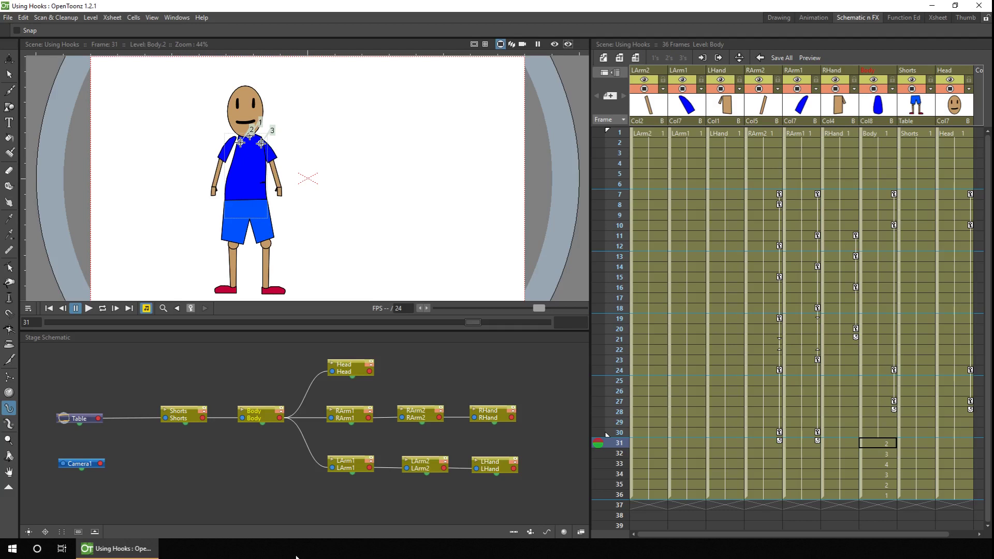
# Step: Show node ports and delete Body's existing links to the Head and arms
pyautogui.click(564, 533)
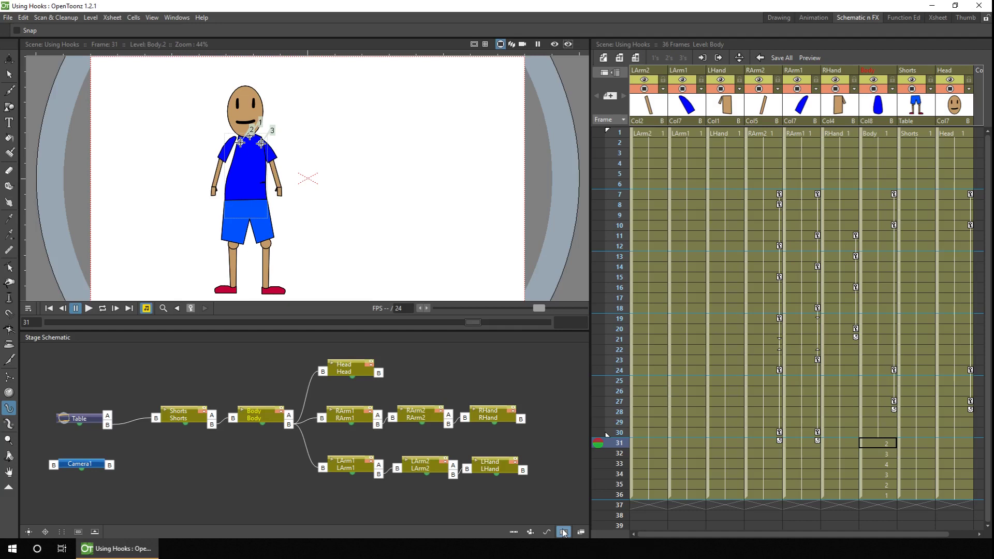
pyautogui.click(326, 374)
pyautogui.click(328, 384)
pyautogui.moveTo(296, 383); pyautogui.dragTo(303, 452)
pyautogui.press('Delete')
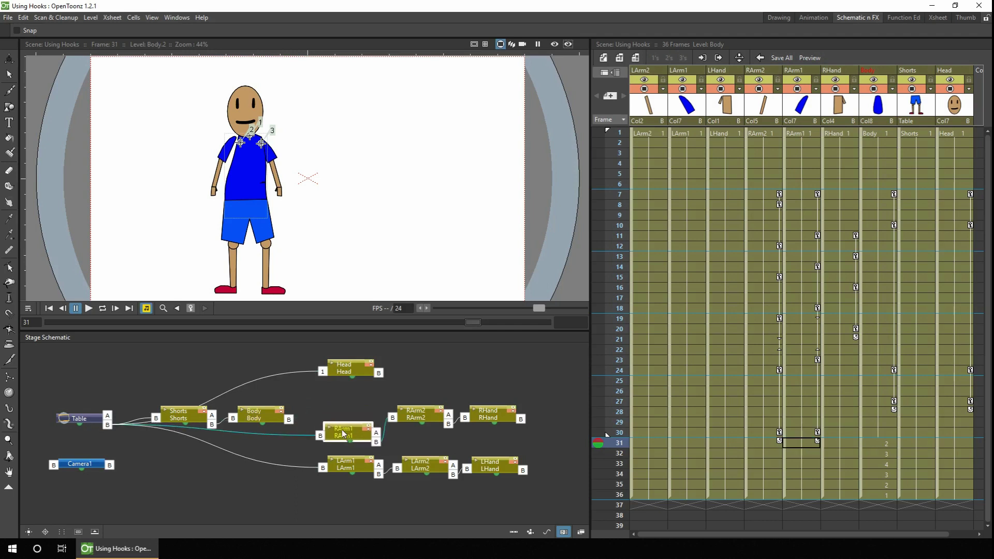
pyautogui.moveTo(337, 420); pyautogui.dragTo(336, 438)
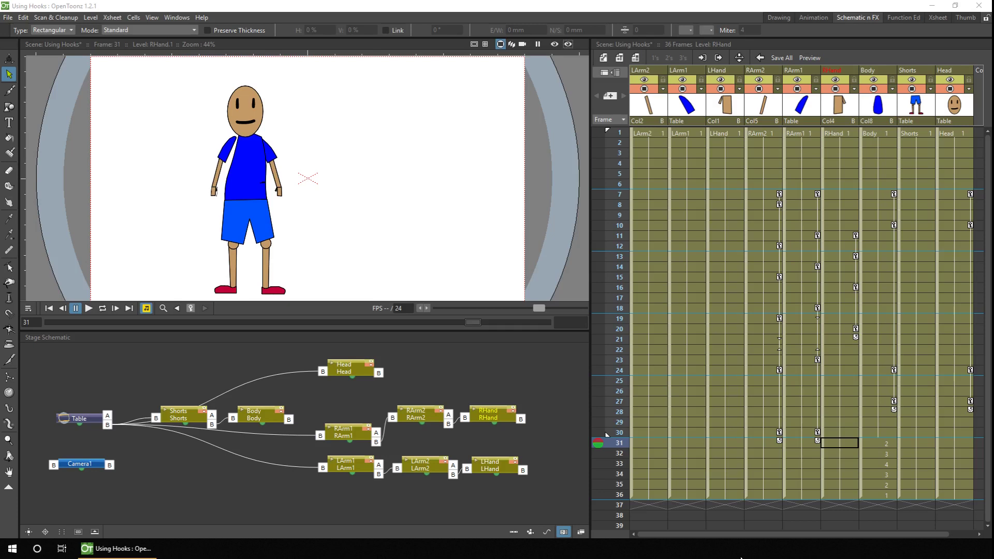
pyautogui.click(956, 133)
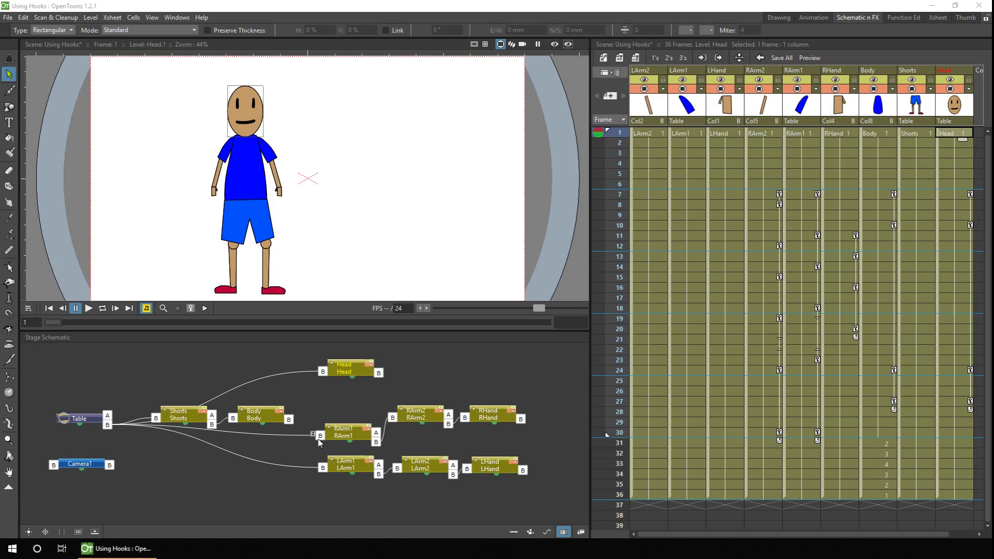
# Step: Connect the Head node to Body and pin it to hook 1
pyautogui.click(315, 370)
pyautogui.click(315, 371)
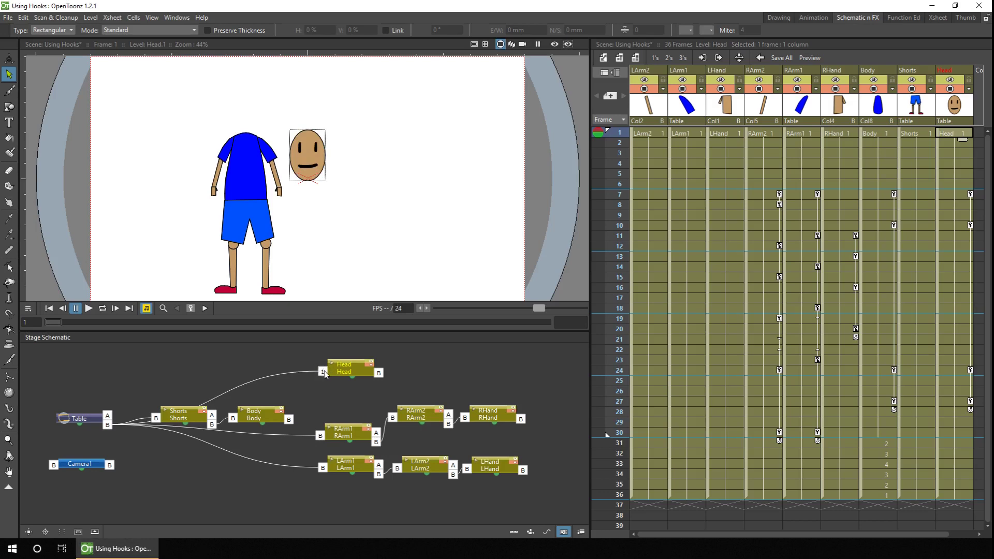
pyautogui.moveTo(319, 371); pyautogui.dragTo(291, 429)
pyautogui.click(294, 422)
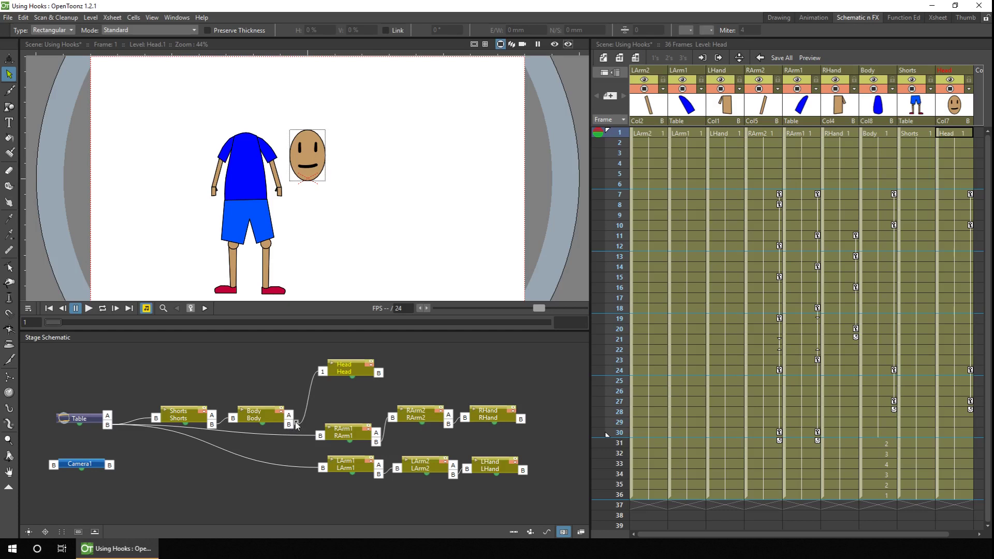
pyautogui.click(298, 425)
pyautogui.click(299, 422)
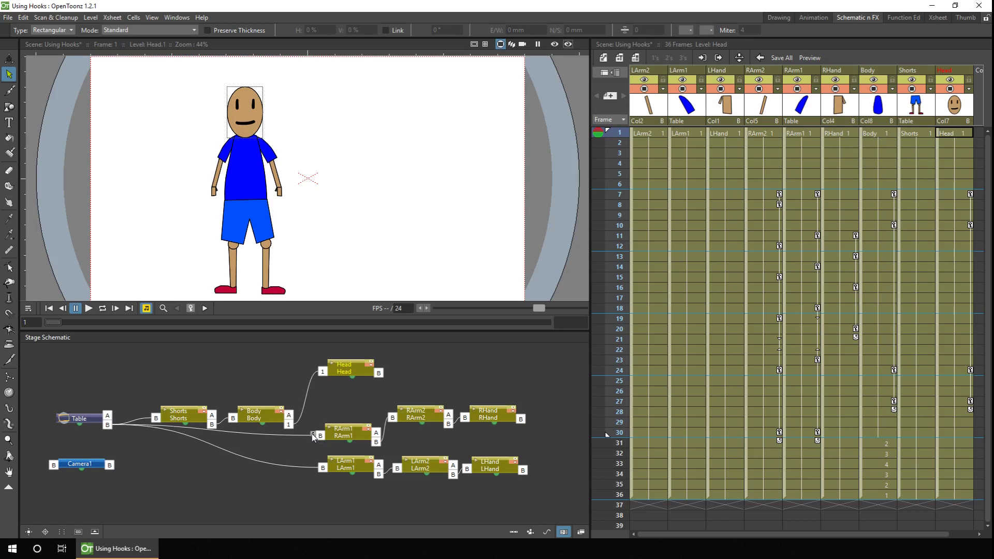
# Step: Connect the RArm1 node to Body and attach it to hook 2
pyautogui.moveTo(314, 436); pyautogui.dragTo(313, 435)
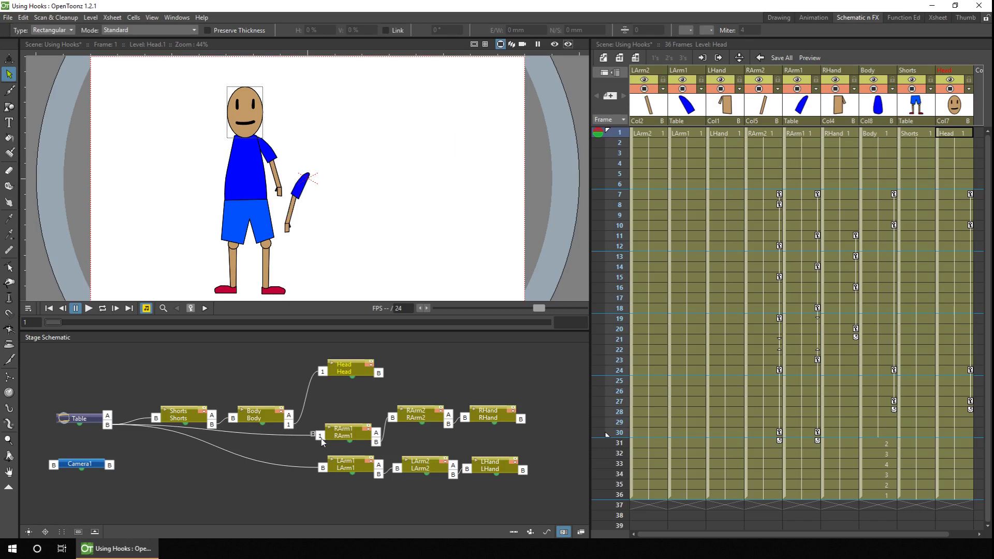
pyautogui.moveTo(321, 437); pyautogui.dragTo(292, 418)
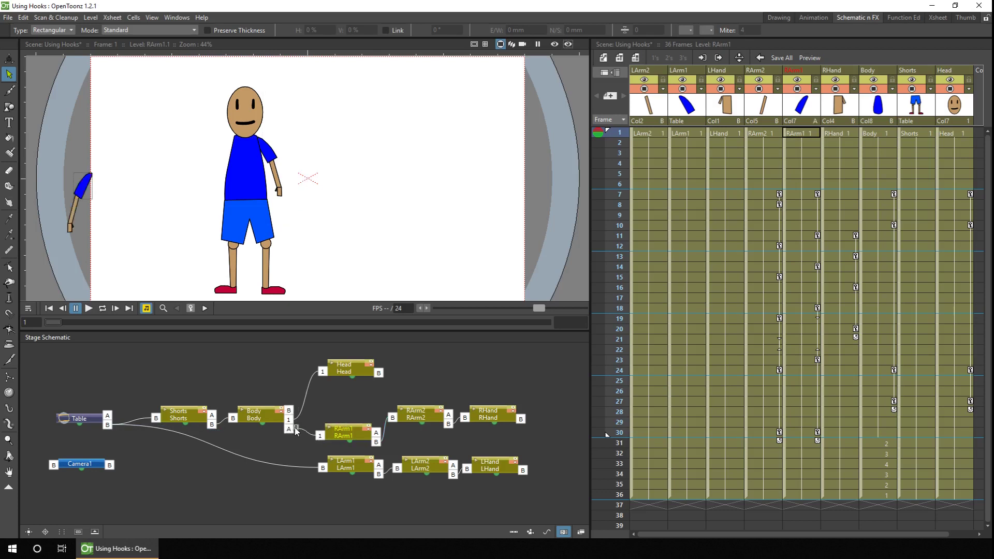
pyautogui.click(298, 428)
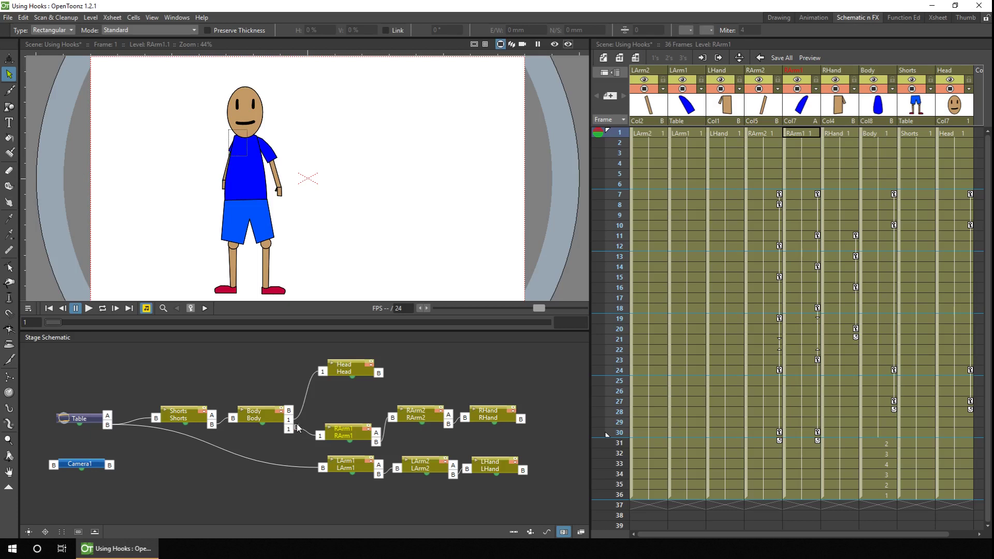
pyautogui.click(297, 429)
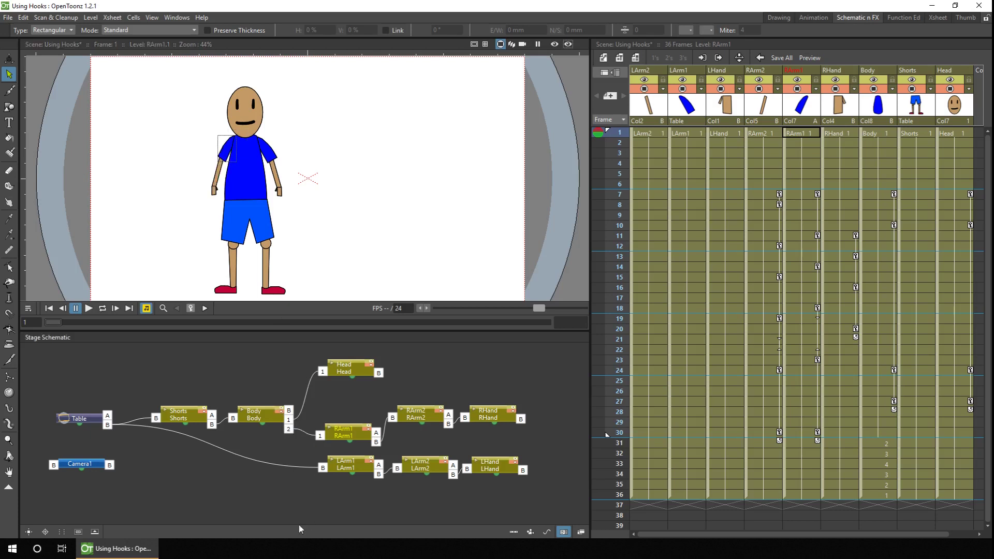
# Step: Connect the LArm1 node to Body, attach it to hook 3, and tidy the nodes
pyautogui.click(316, 468)
pyautogui.click(316, 467)
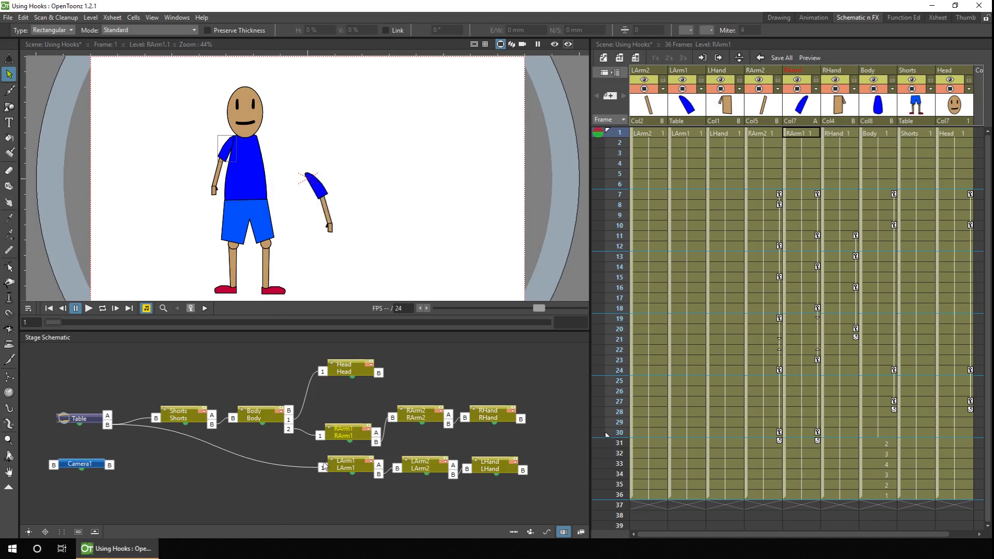
pyautogui.moveTo(324, 470); pyautogui.dragTo(294, 401)
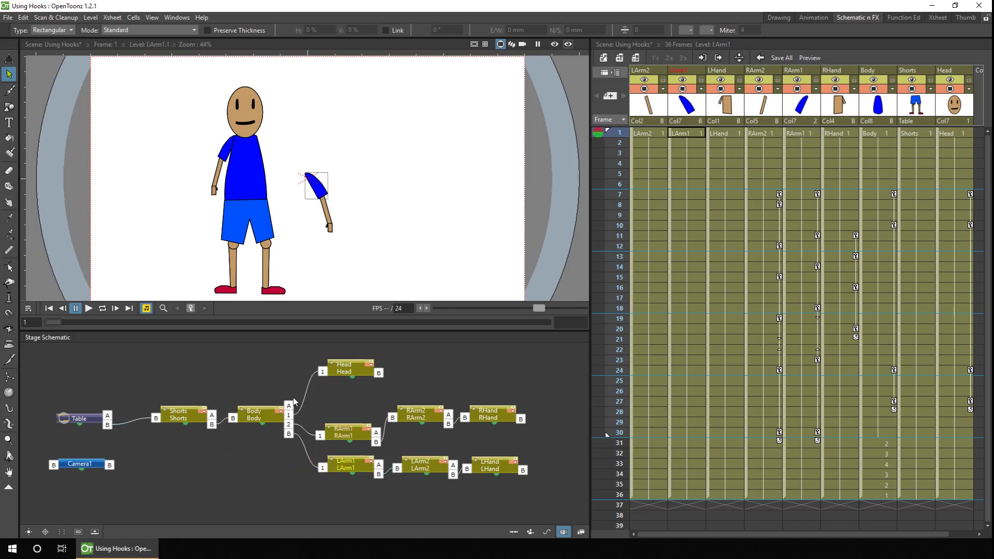
pyautogui.click(297, 433)
pyautogui.click(299, 429)
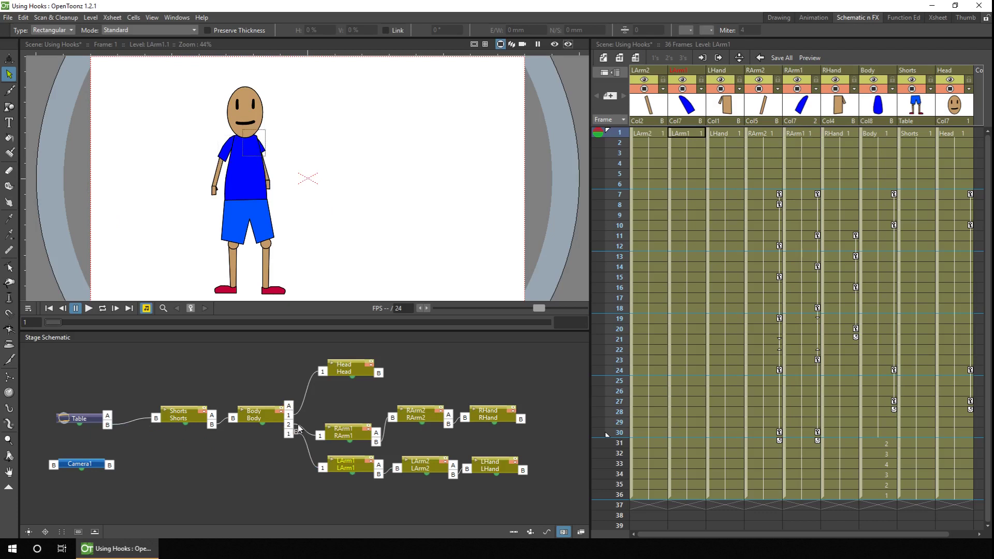
pyautogui.click(299, 427)
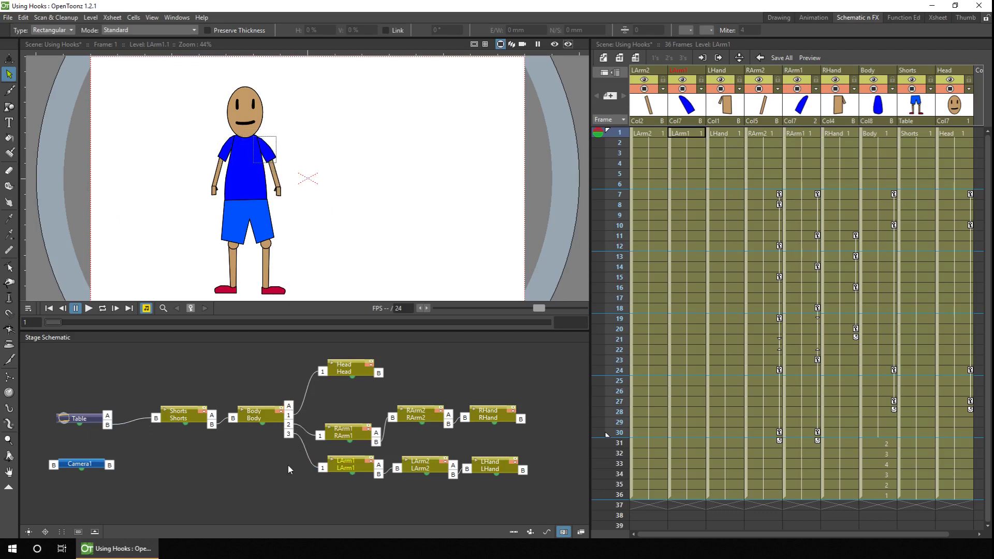
pyautogui.moveTo(344, 432); pyautogui.dragTo(342, 414)
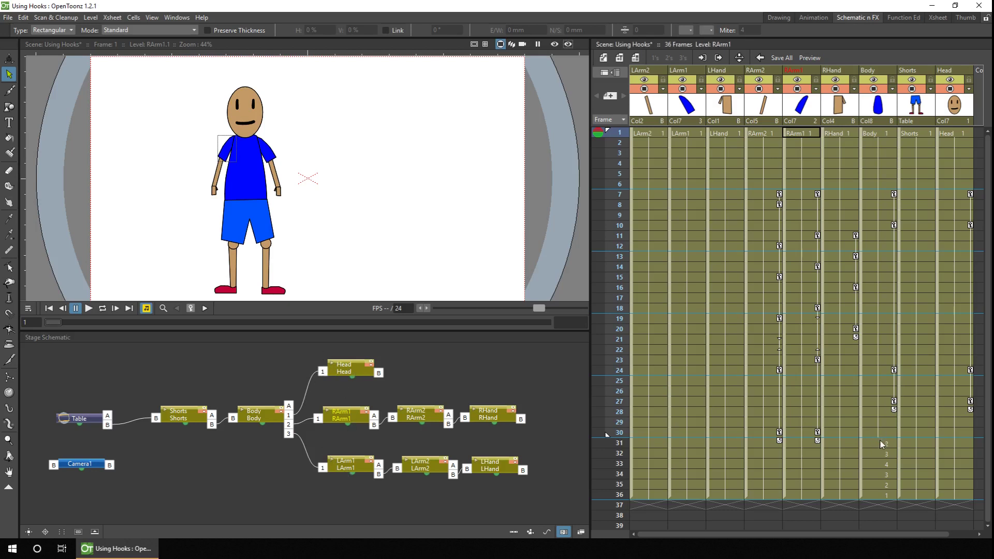
# Step: Step through frames 31 and 30 to frame 32 to view the arms on the leaning body
pyautogui.click(618, 444)
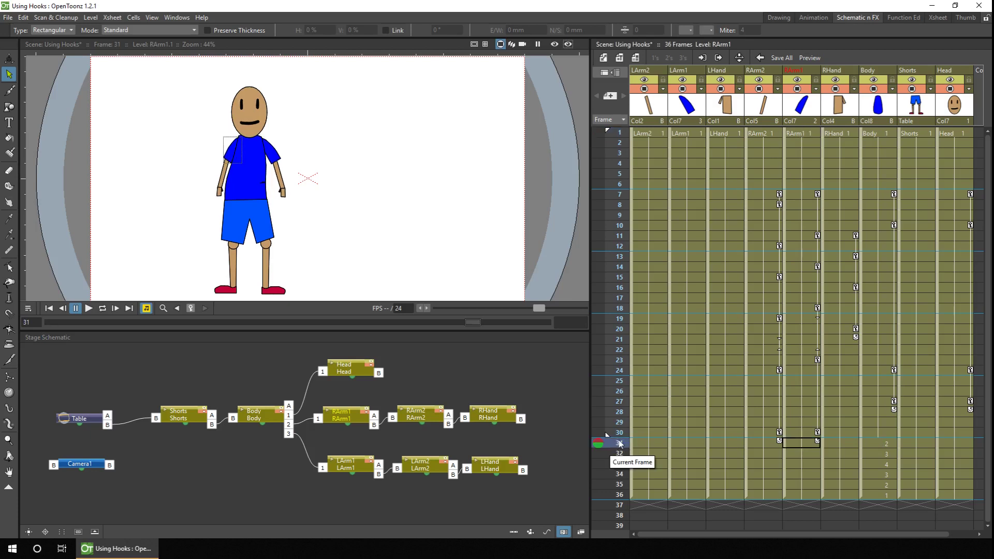
pyautogui.click(620, 434)
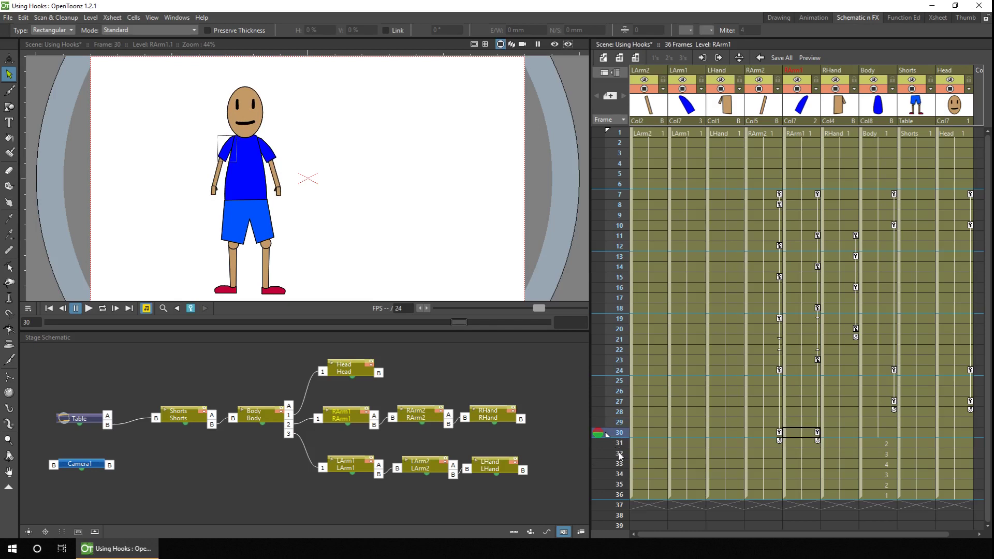
pyautogui.click(619, 454)
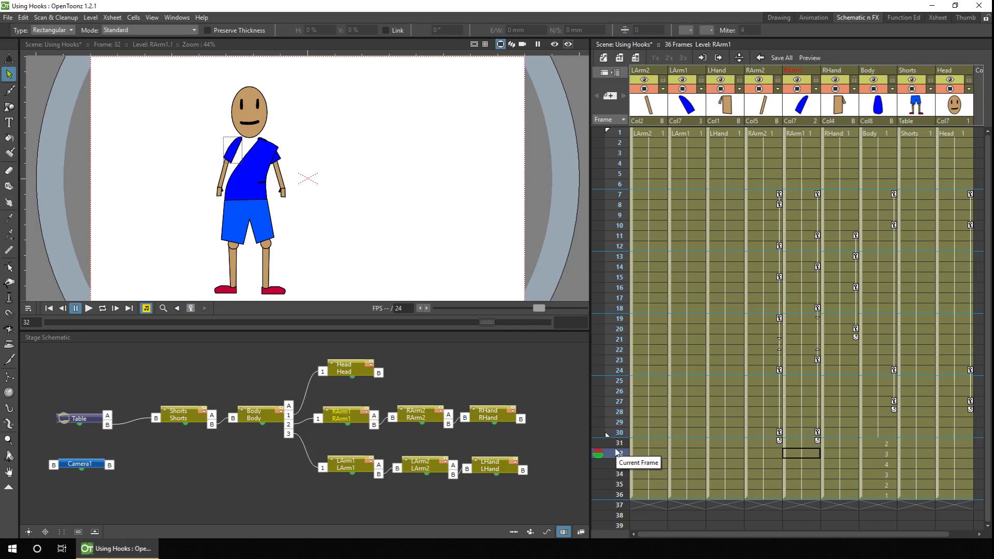
# Step: Drag Body hooks 2 and 3 onto the leaning shoulders at frame 32, then adjust hook 3 at frame 33
pyautogui.click(8, 409)
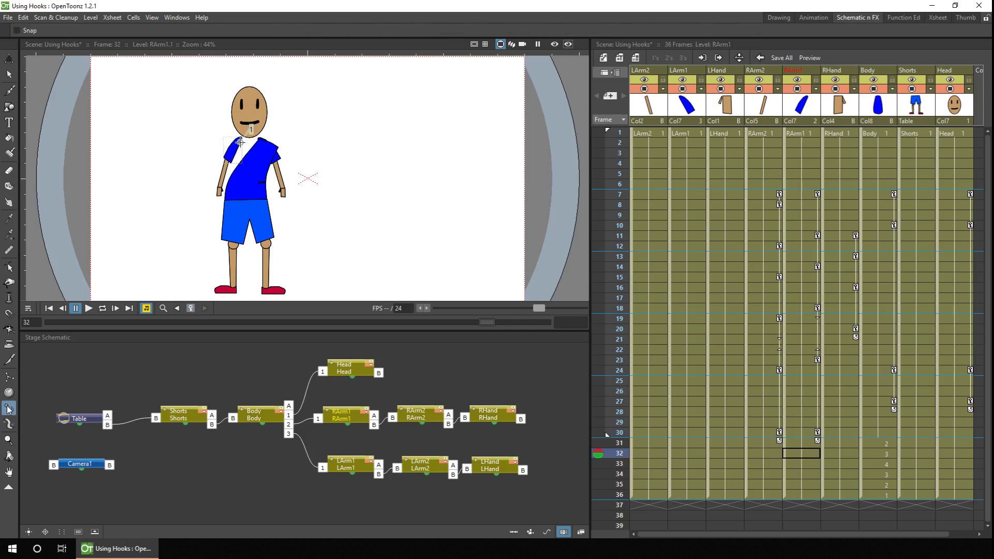
pyautogui.click(882, 452)
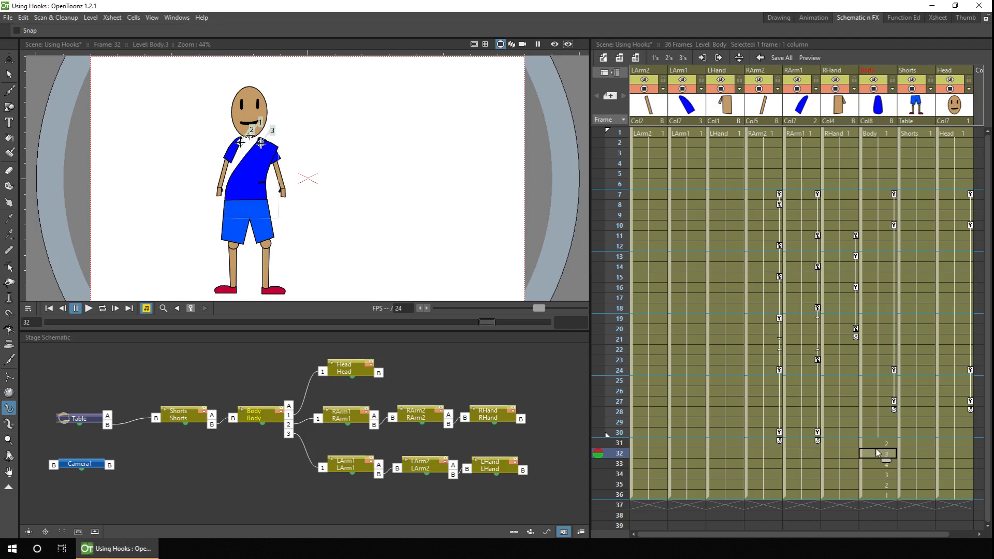
pyautogui.scroll(3, 377, 223)
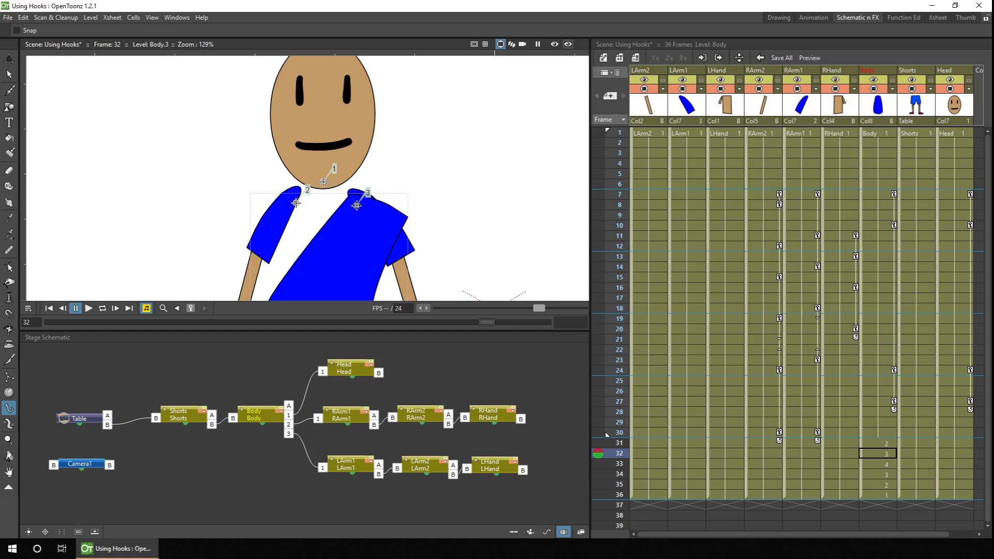
pyautogui.moveTo(357, 205); pyautogui.dragTo(395, 229)
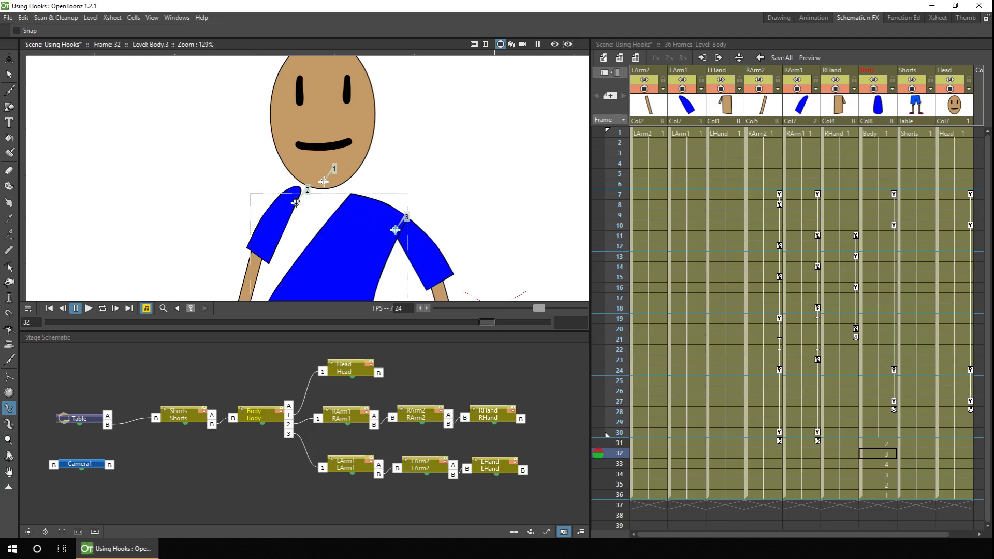
pyautogui.moveTo(296, 202); pyautogui.dragTo(377, 203)
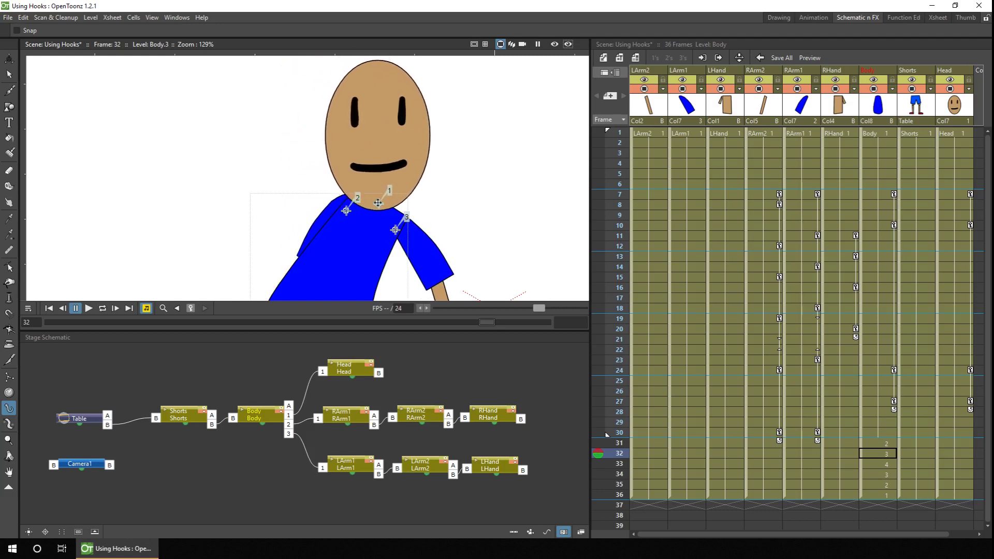
pyautogui.click(883, 463)
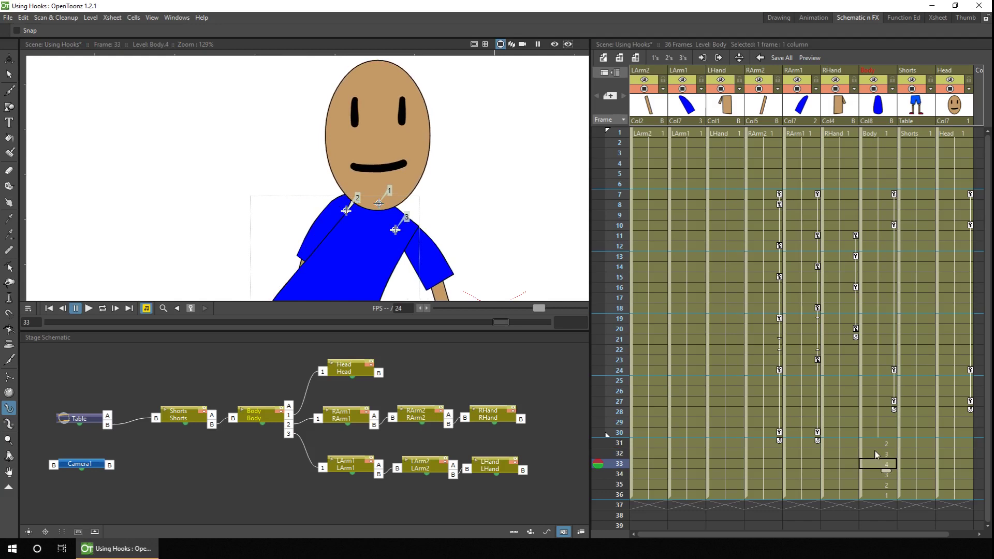
pyautogui.moveTo(395, 229); pyautogui.dragTo(352, 215)
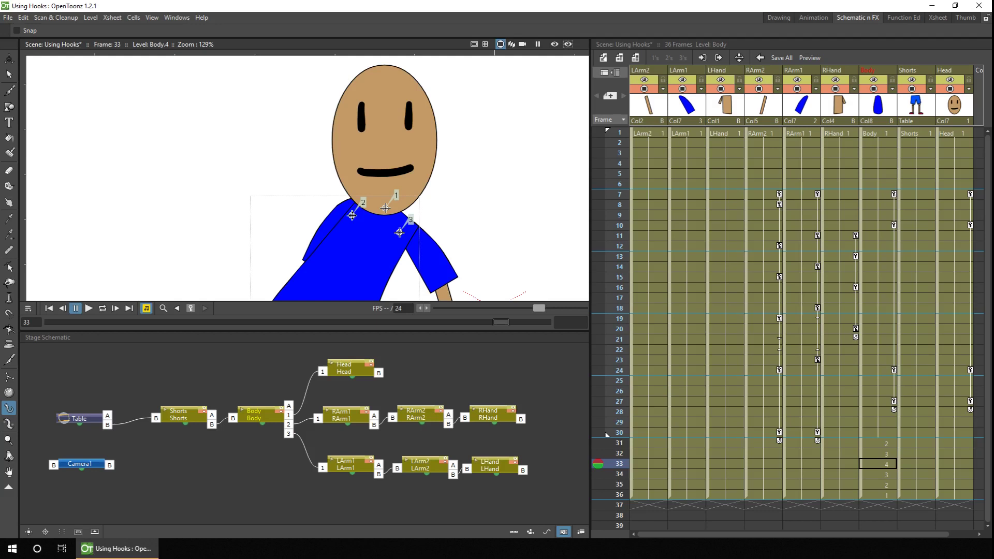
# Step: Delete the Body column's keyframes from frame 7 onward
pyautogui.click(881, 134)
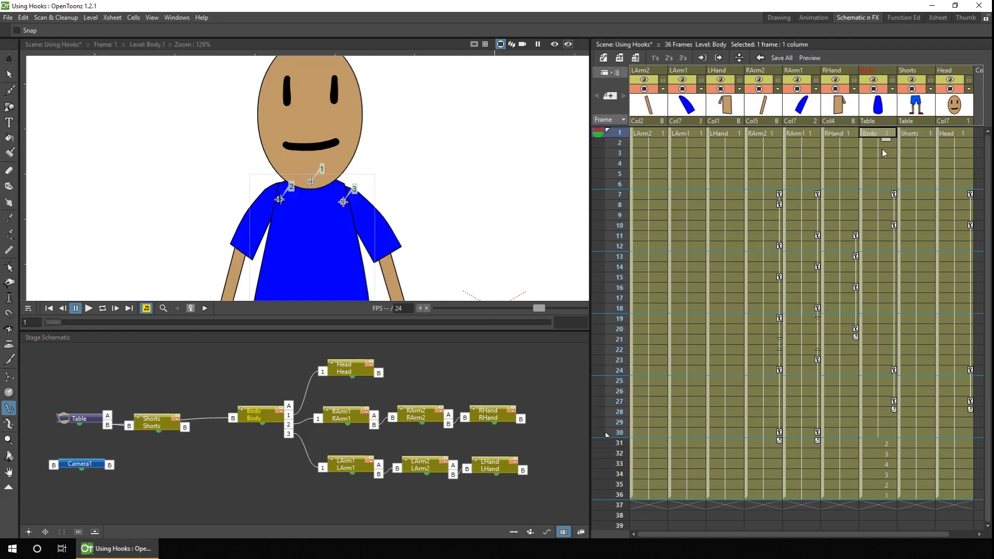
pyautogui.click(894, 194)
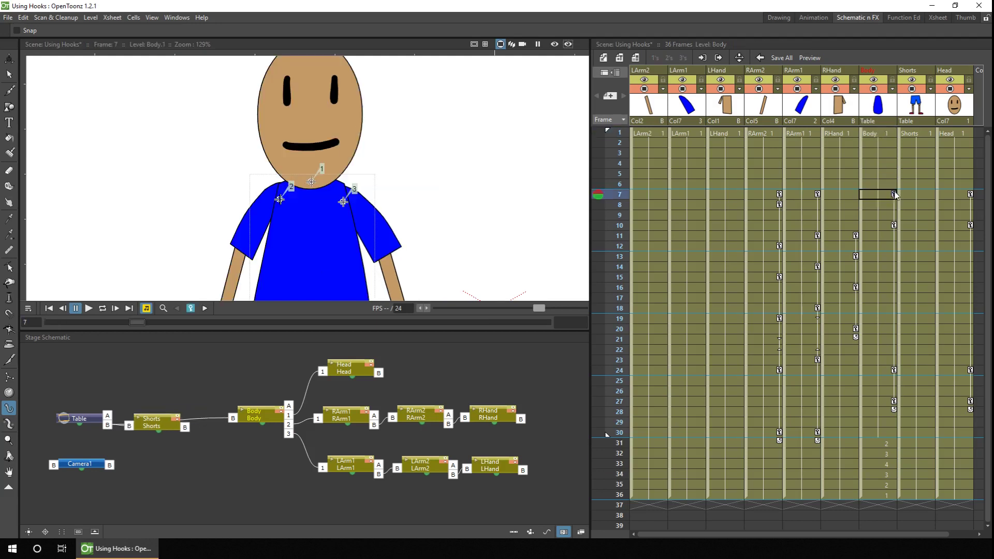
pyautogui.rightClick(895, 194)
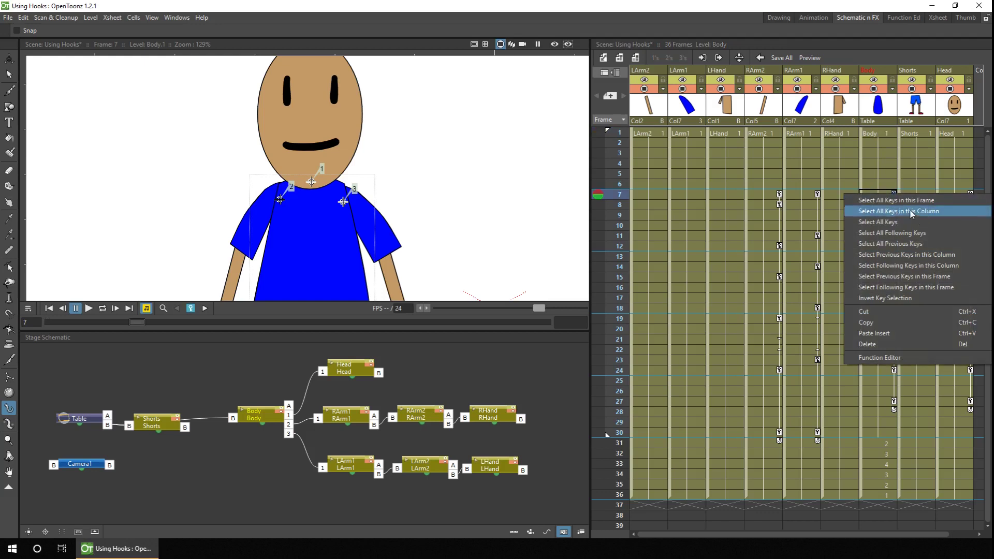
pyautogui.click(928, 265)
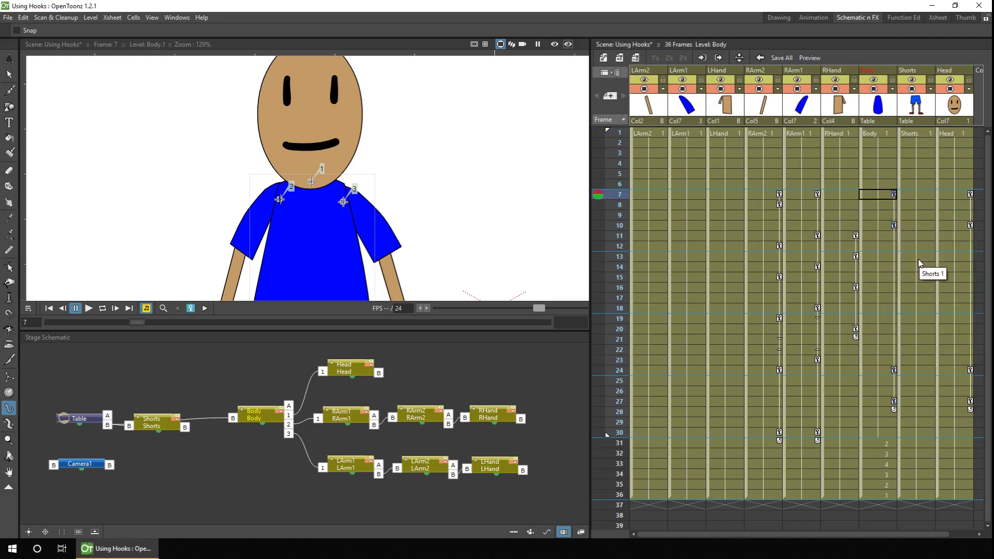
pyautogui.press('Delete')
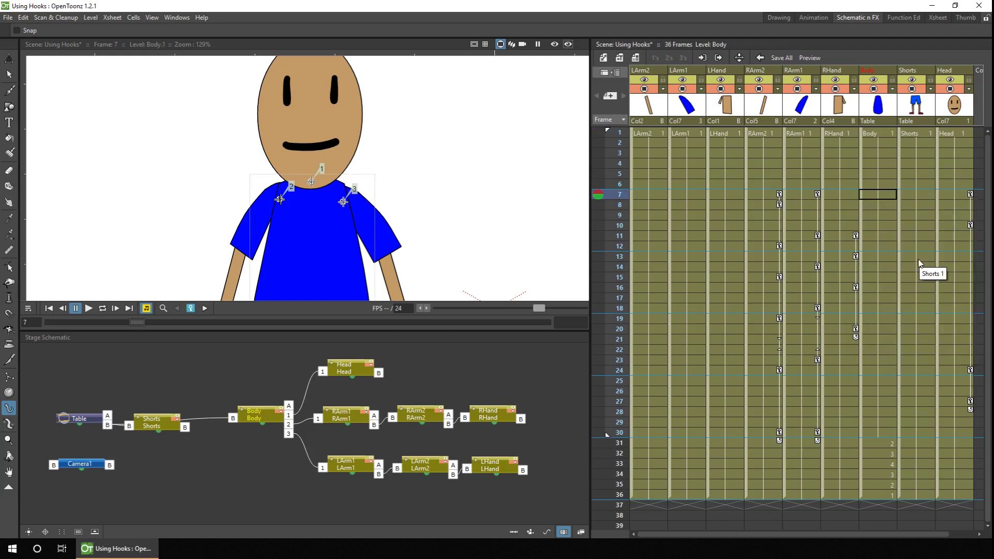
# Step: Expose leaning body drawings 2–4 at frames 8–10 and 3–1 at frames 26–28
pyautogui.click(944, 193)
pyautogui.click(947, 207)
pyautogui.click(940, 228)
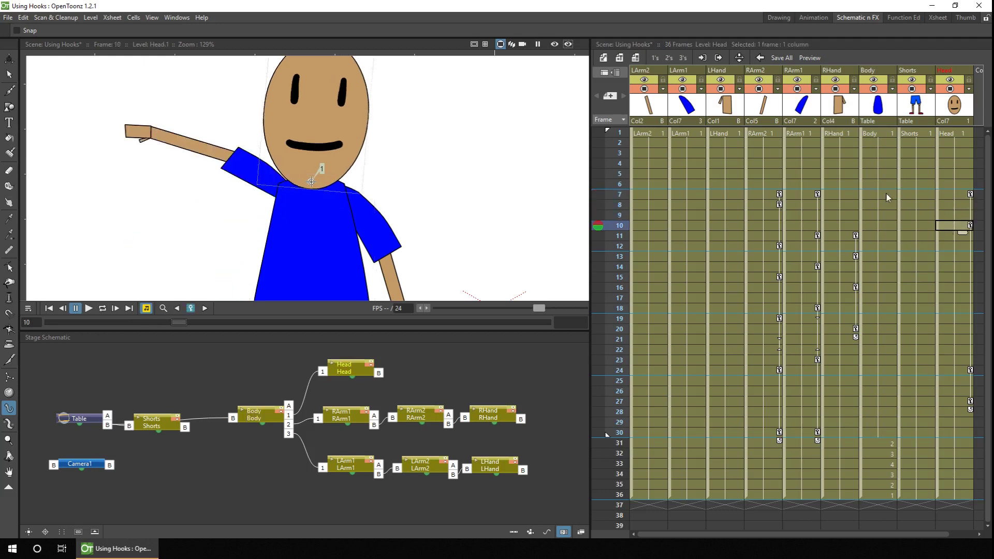
pyautogui.click(884, 444)
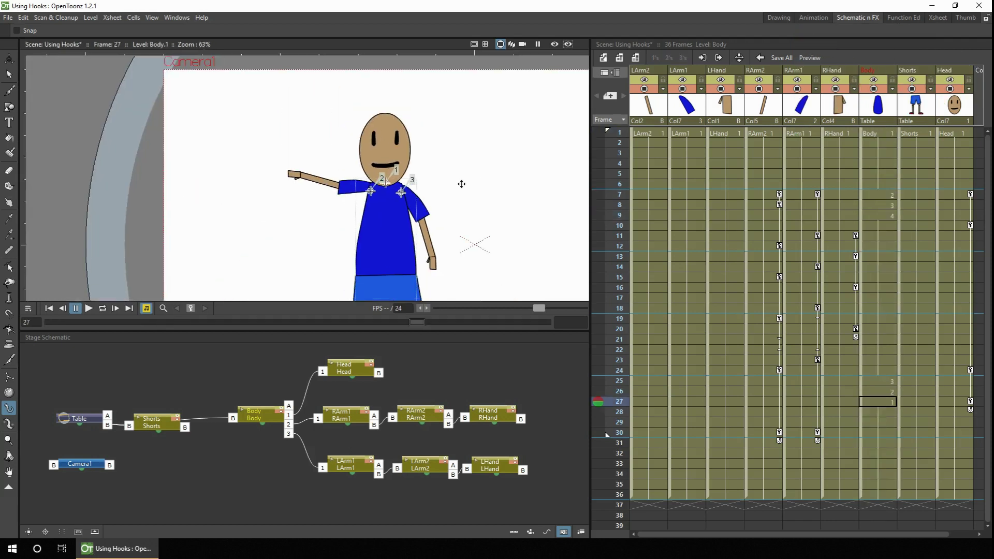
pyautogui.click(628, 184)
pyautogui.moveTo(877, 190); pyautogui.dragTo(878, 199)
pyautogui.click(878, 215)
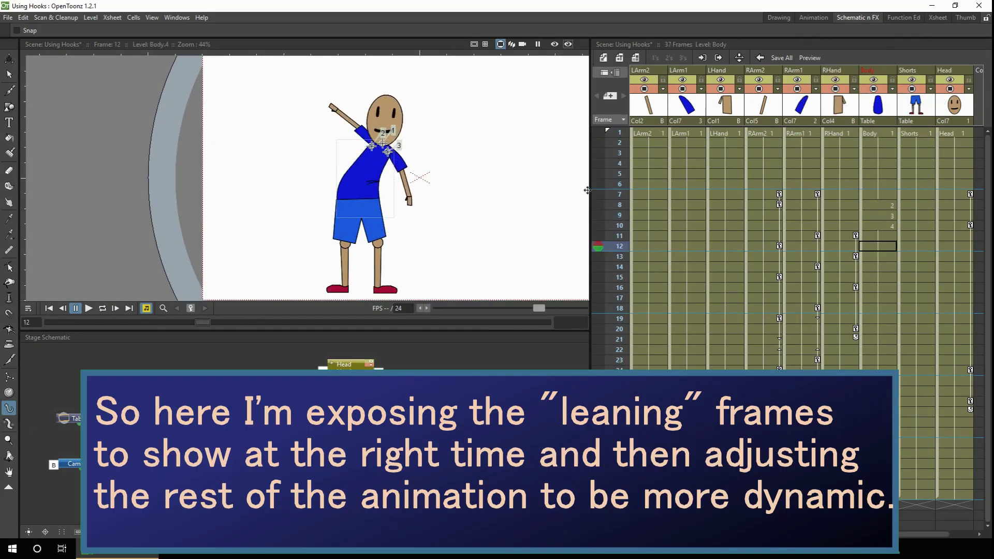
# Step: Set the Skeleton tool to Animate mode and pose the raised arm, including RArm2, across frames
pyautogui.click(9, 377)
pyautogui.click(65, 30)
pyautogui.click(47, 47)
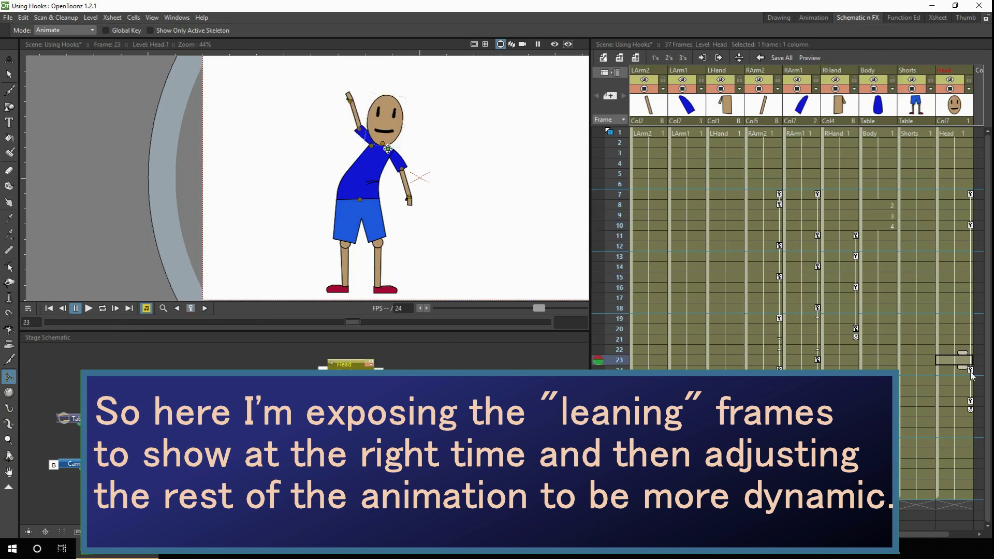
pyautogui.click(970, 412)
pyautogui.click(877, 243)
pyautogui.click(799, 237)
pyautogui.click(761, 277)
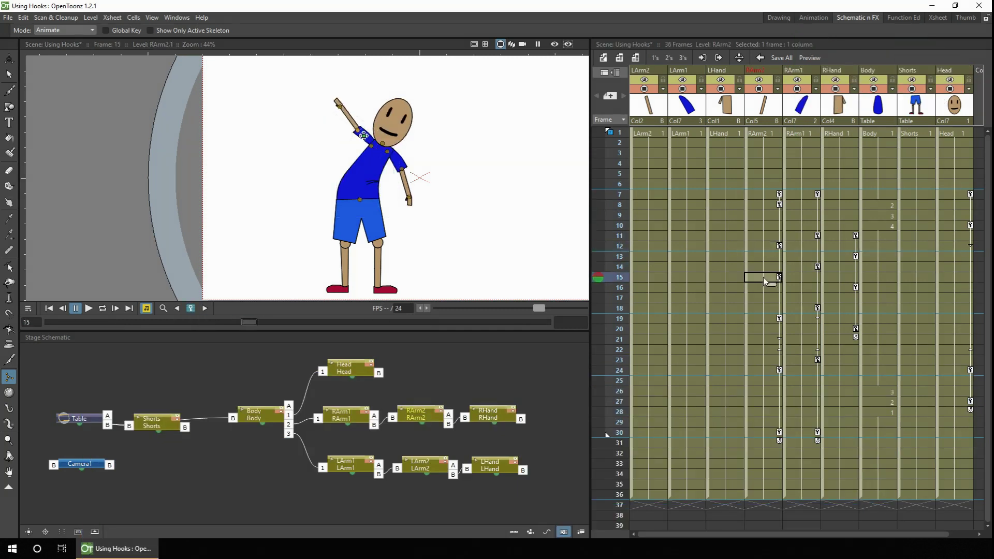